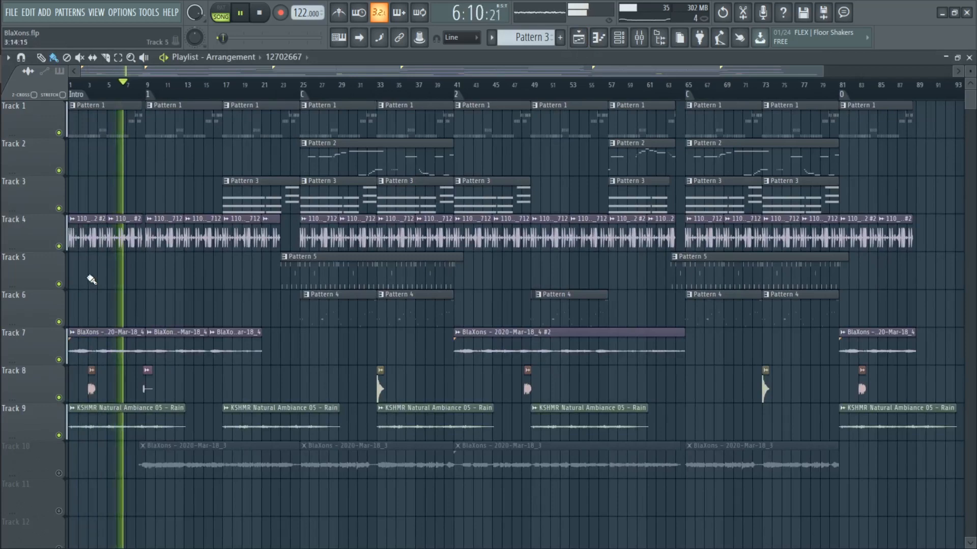
- Examine the song arrangement in the playlist, from the intro clips to the full layout of patterns and audio
{"action": "scroll", "coordinate": [74, 284], "scroll_direction": "up", "scroll_amount": 5}
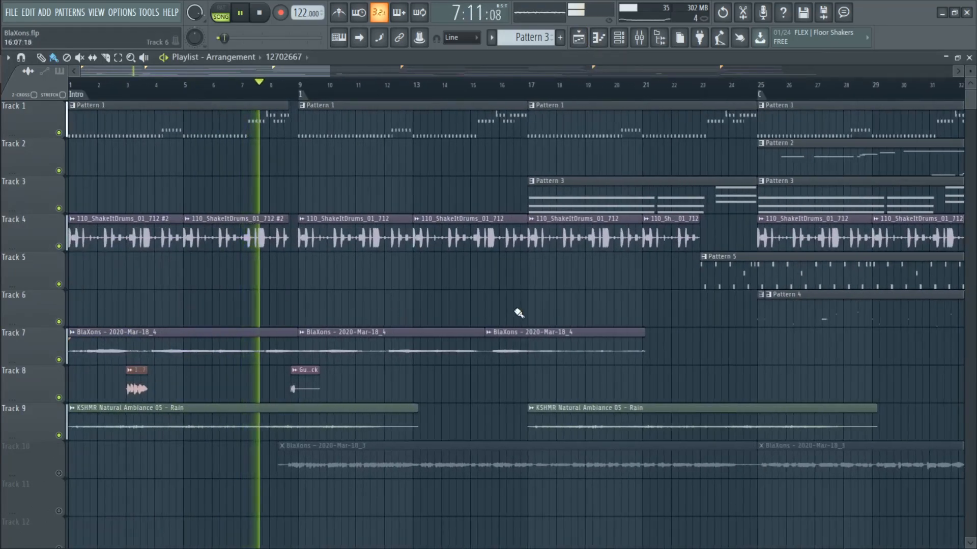
{"action": "scroll", "coordinate": [519, 313], "scroll_direction": "down", "scroll_amount": 1}
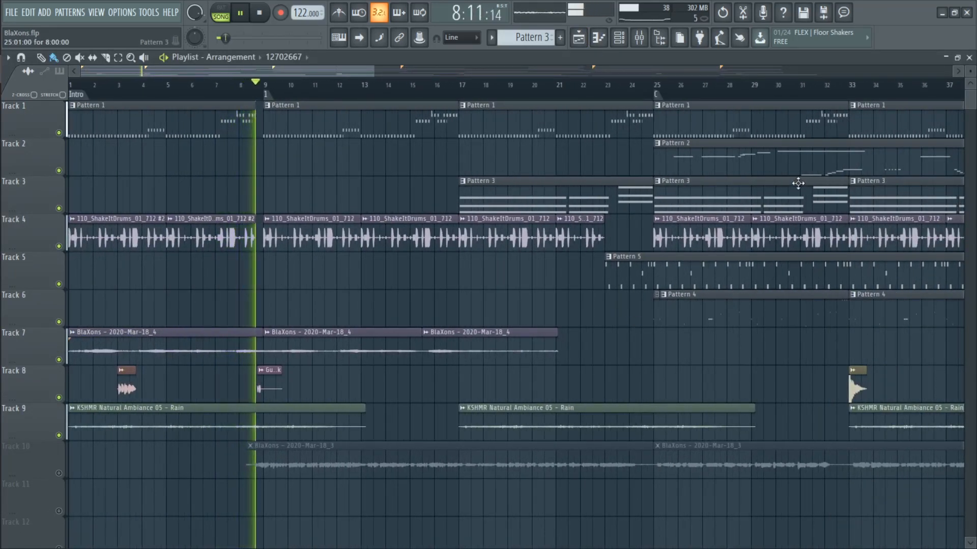
{"action": "scroll", "coordinate": [799, 191], "scroll_direction": "up", "scroll_amount": 1}
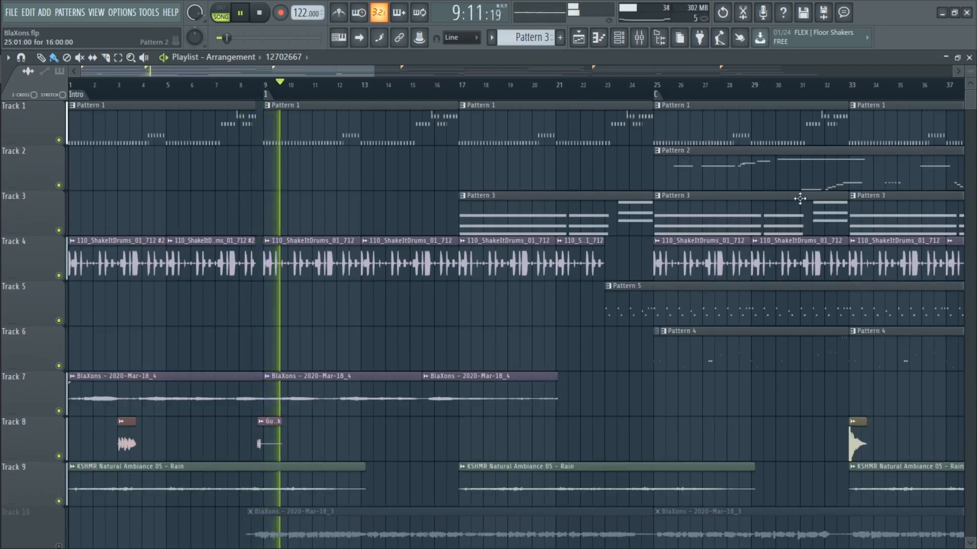
{"action": "scroll", "coordinate": [539, 317], "scroll_direction": "down", "scroll_amount": 2}
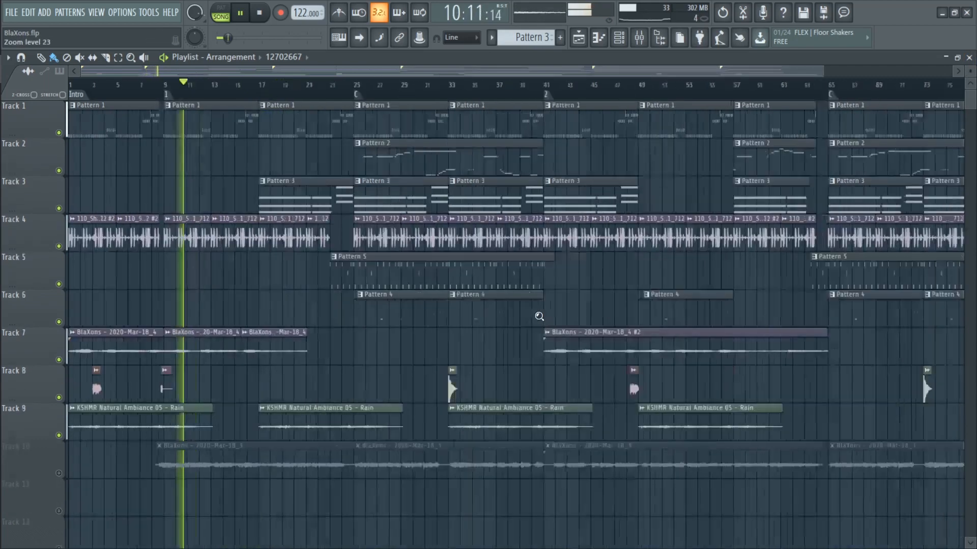
{"action": "scroll", "coordinate": [539, 317], "scroll_direction": "up", "scroll_amount": 2}
{"action": "scroll", "coordinate": [534, 312], "scroll_direction": "down", "scroll_amount": 2}
{"action": "scroll", "coordinate": [534, 312], "scroll_direction": "up", "scroll_amount": 2}
{"action": "scroll", "coordinate": [535, 313], "scroll_direction": "down", "scroll_amount": 2}
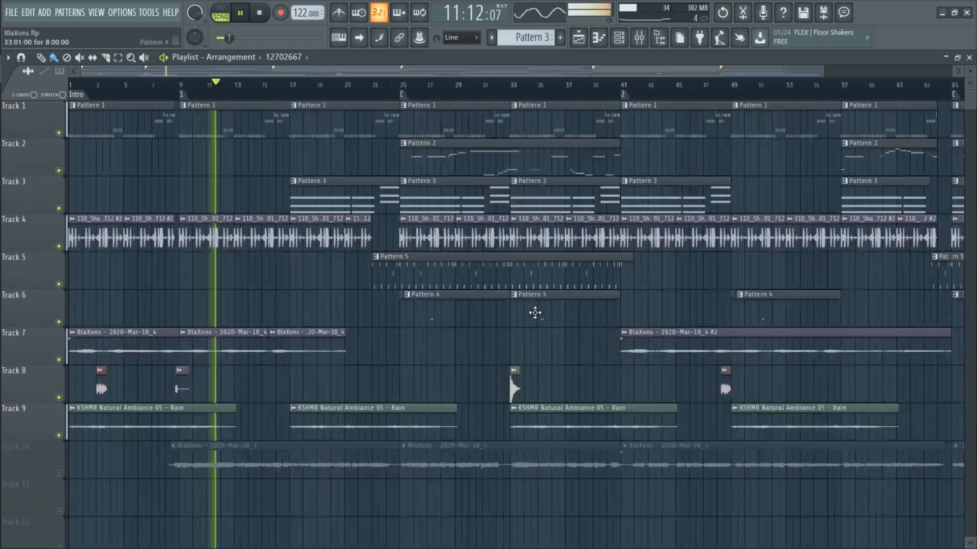
{"action": "scroll", "coordinate": [535, 312], "scroll_direction": "down", "scroll_amount": 2}
- Review the channel rack and the project's list of patterns, then return to the playlist arrangement
{"action": "left_click", "coordinate": [969, 58]}
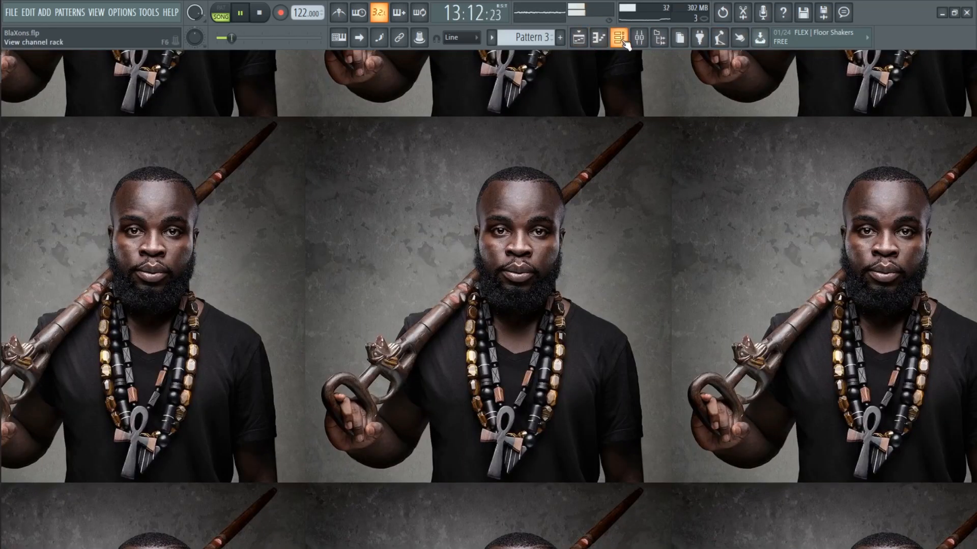
{"action": "left_click", "coordinate": [625, 42]}
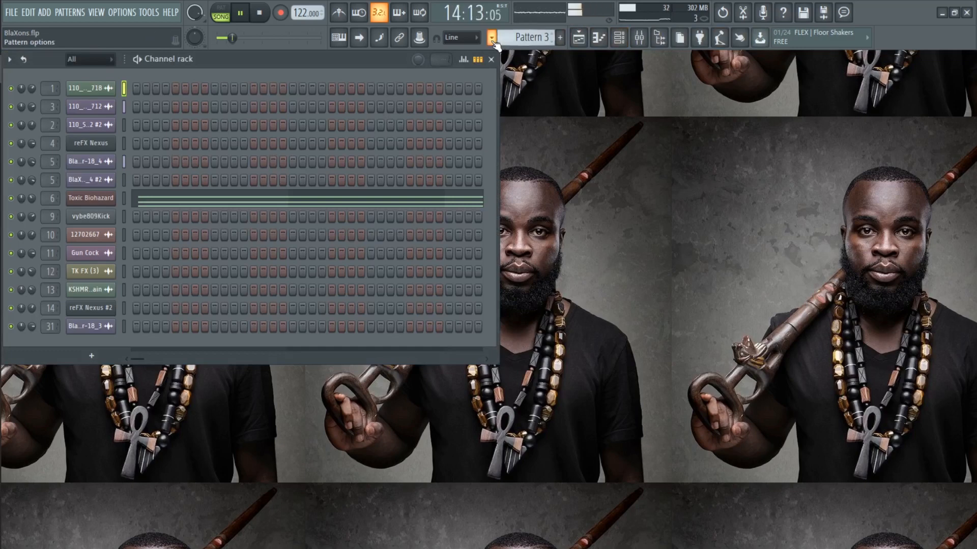
{"action": "left_click", "coordinate": [491, 39]}
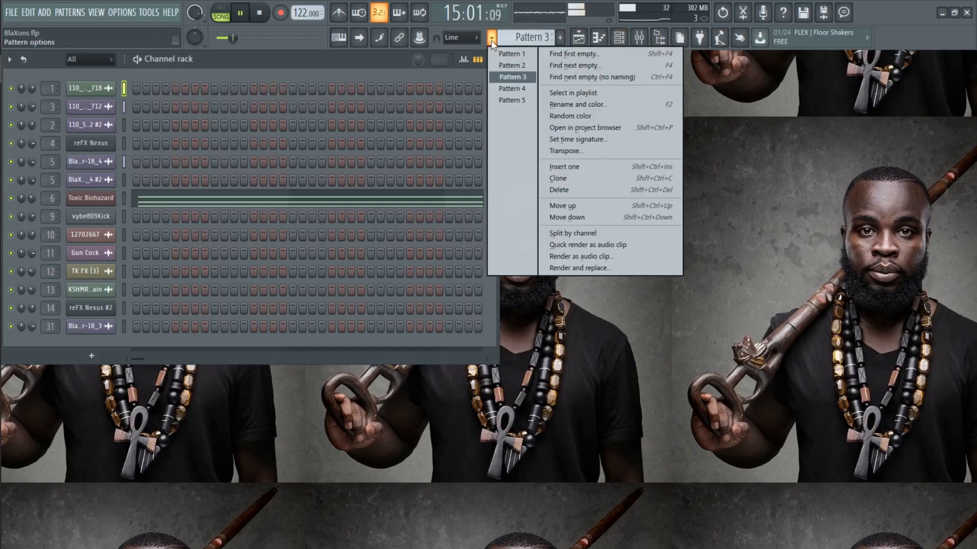
{"action": "left_click", "coordinate": [858, 154]}
{"action": "left_click", "coordinate": [581, 38]}
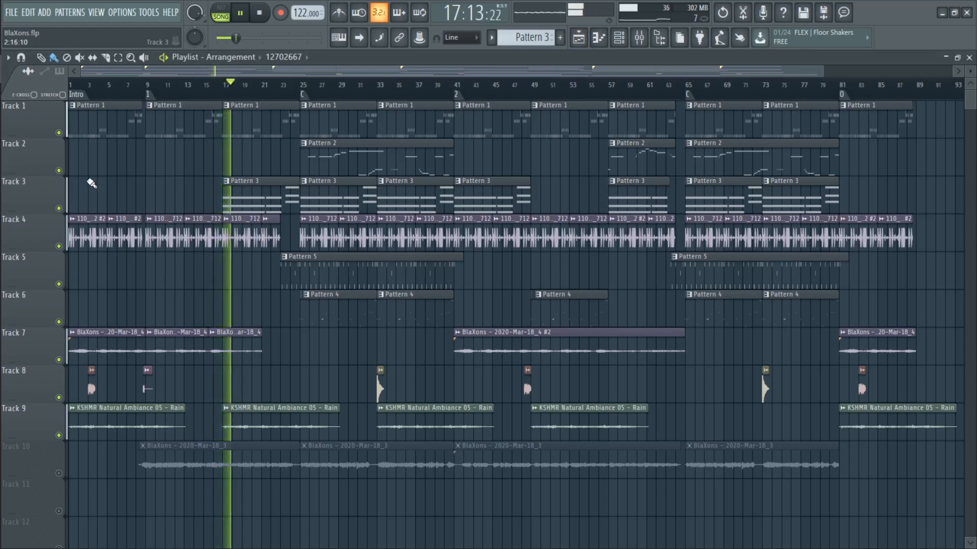
- Rename playlist Track 1 as Arp and give it a blue color
{"action": "right_click", "coordinate": [26, 120]}
{"action": "left_click", "coordinate": [57, 108]}
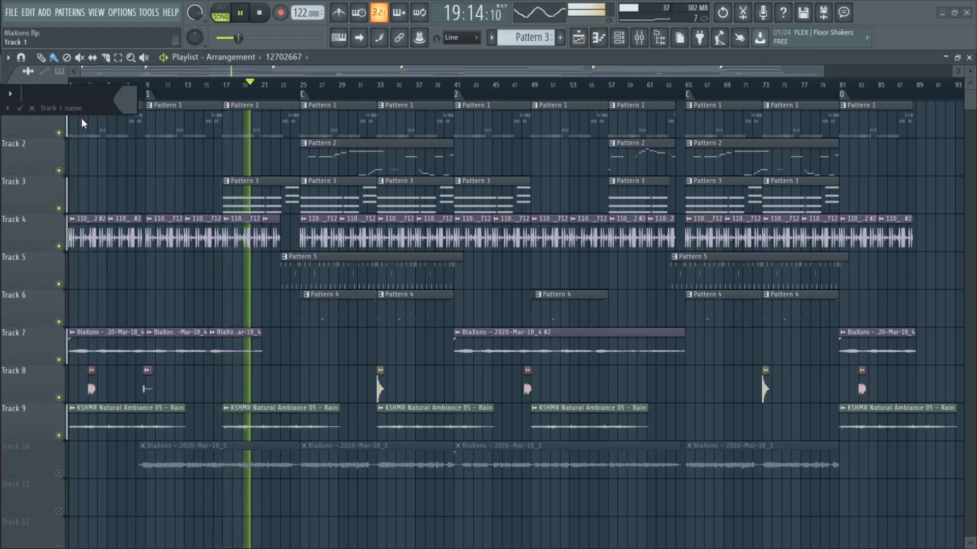
{"action": "type", "text": "Ar"}
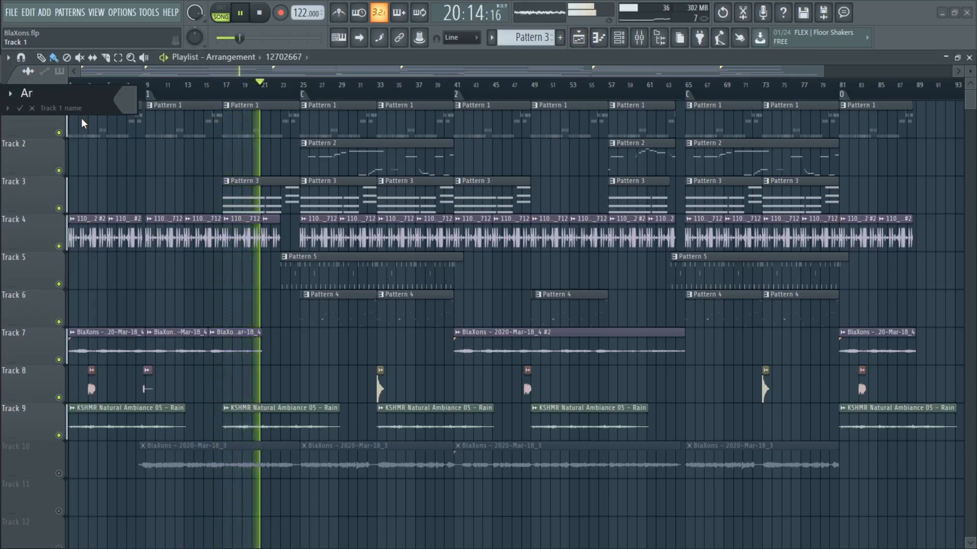
{"action": "type", "text": "p"}
{"action": "left_click", "coordinate": [124, 99]}
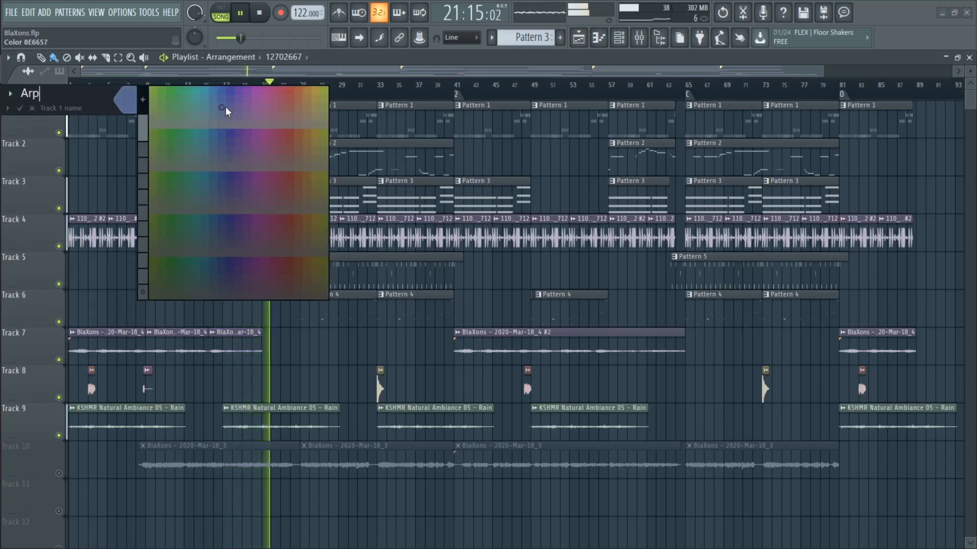
{"action": "left_click", "coordinate": [230, 92]}
{"action": "key", "text": "Return"}
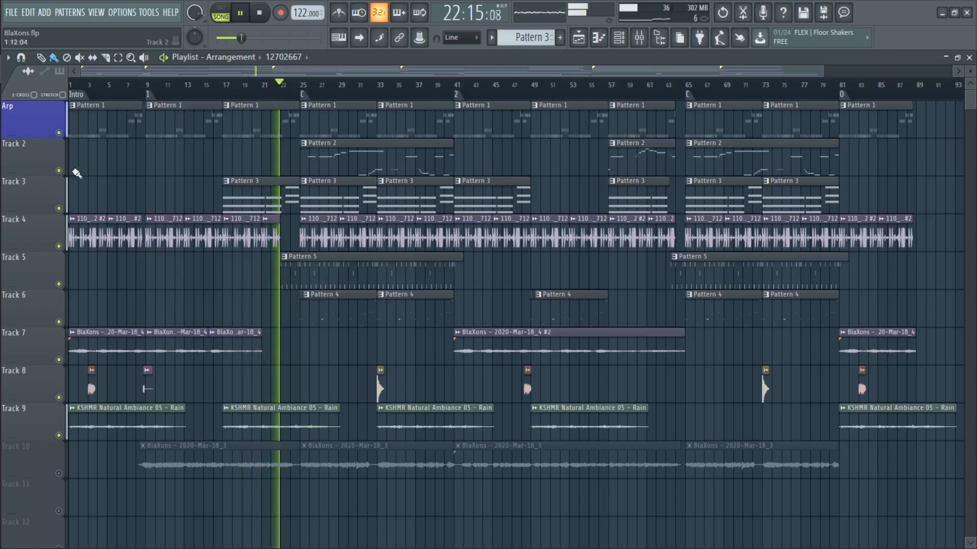
- Rename playlist Track 2 as Melody and give it a blue-violet color
{"action": "right_click", "coordinate": [42, 139]}
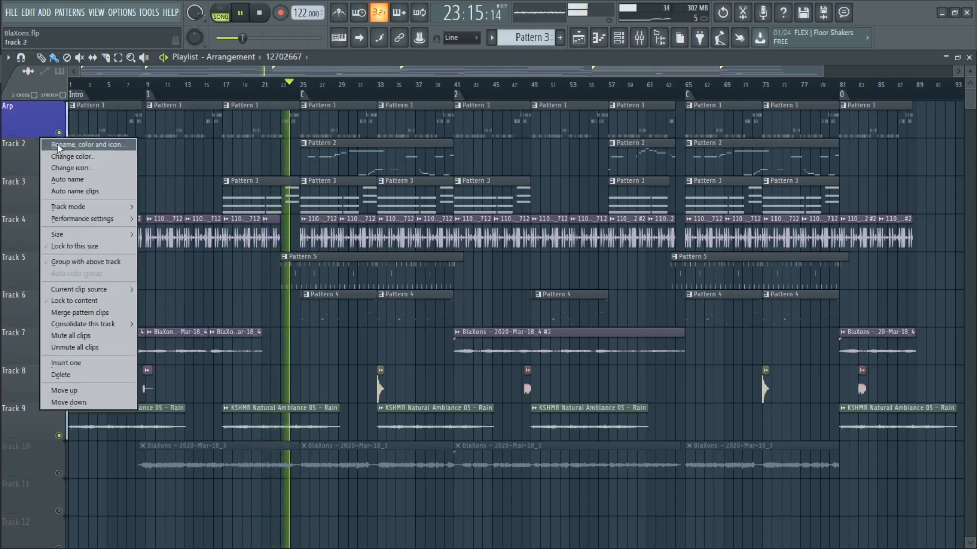
{"action": "left_click", "coordinate": [75, 145]}
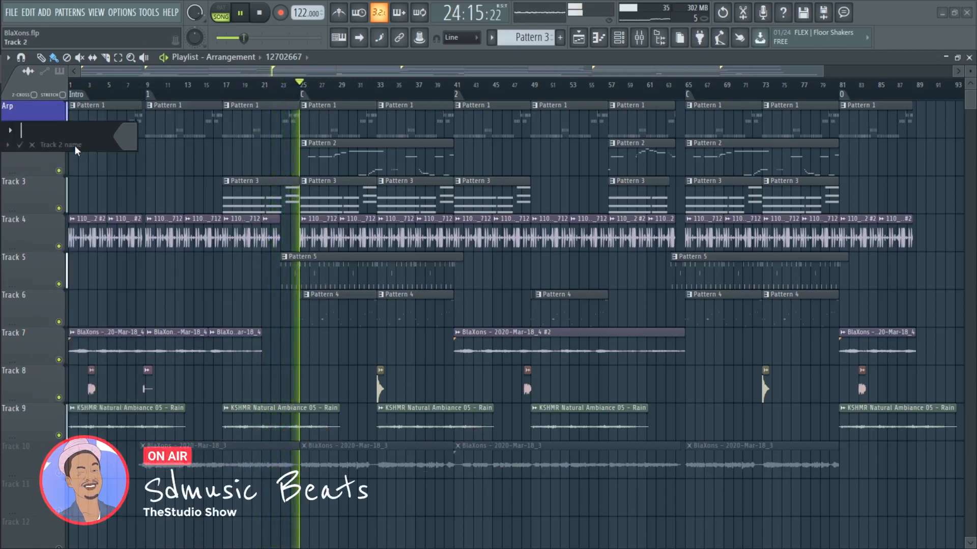
{"action": "type", "text": "M"}
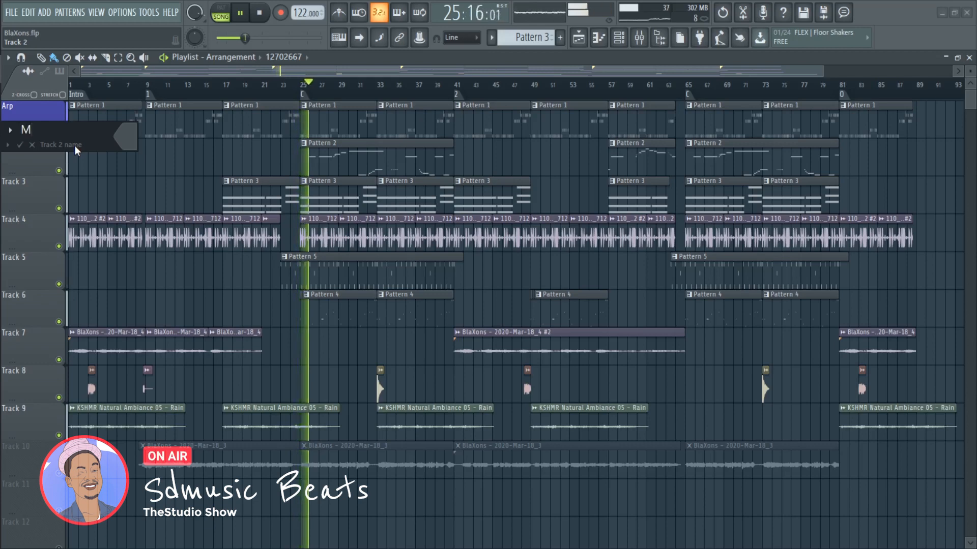
{"action": "type", "text": "elody"}
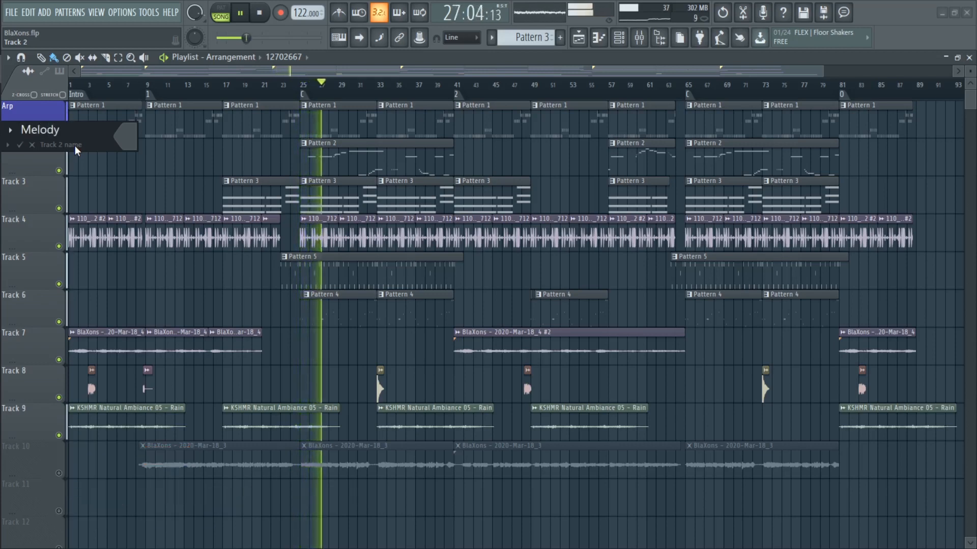
{"action": "left_click", "coordinate": [128, 135]}
{"action": "left_click", "coordinate": [228, 137]}
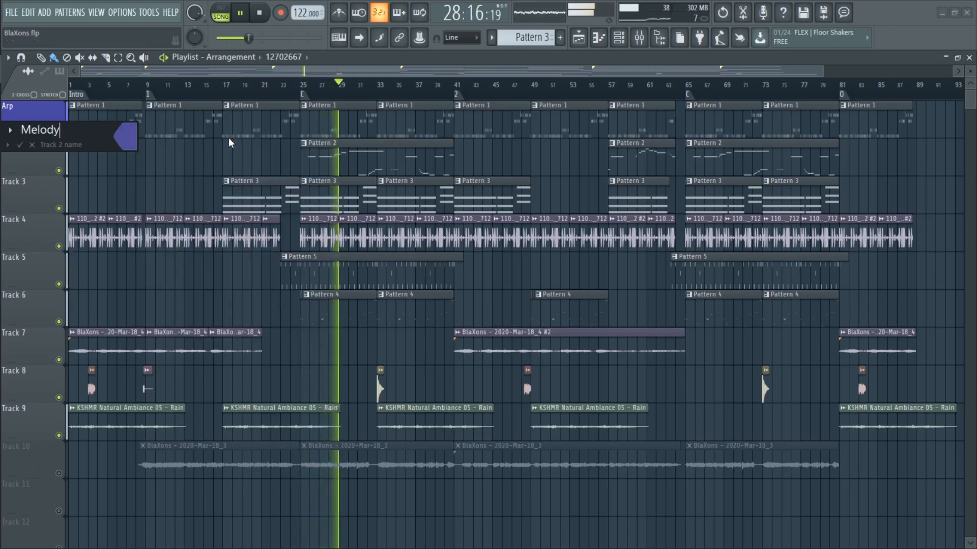
- Rename playlist Track 3 as Chord and color it a muted blue-violet similar to the tracks above
{"action": "right_click", "coordinate": [36, 194]}
{"action": "left_click", "coordinate": [75, 180]}
{"action": "type", "text": "C"}
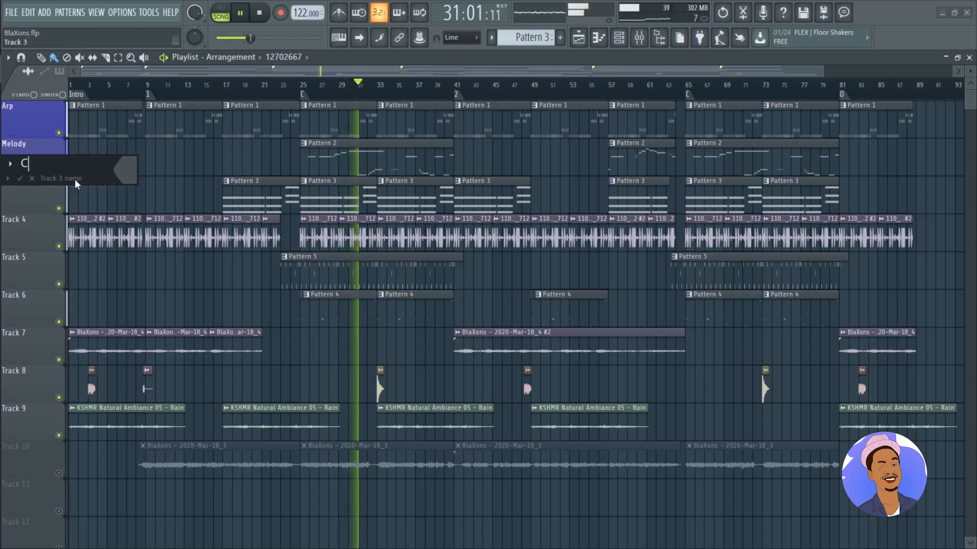
{"action": "type", "text": "ho"}
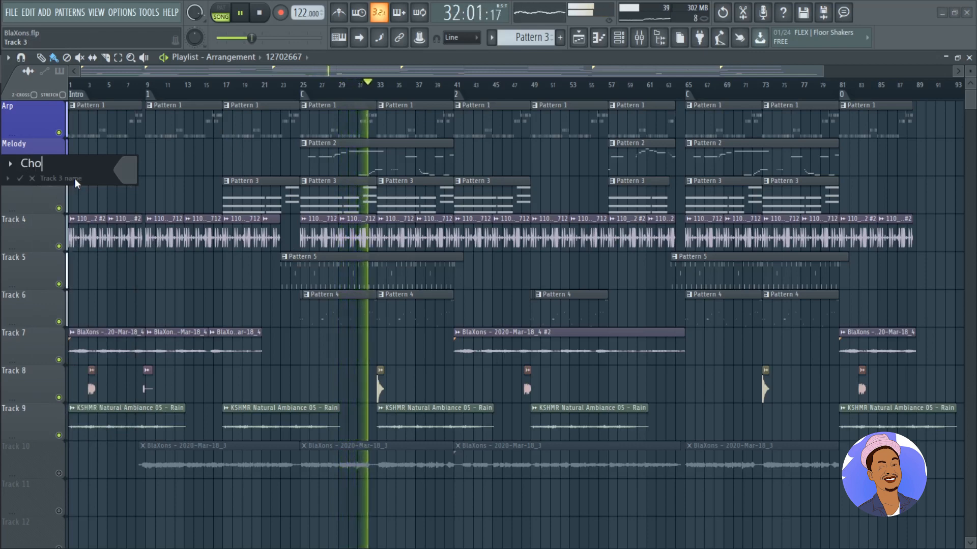
{"action": "type", "text": "rd"}
{"action": "left_click", "coordinate": [126, 170]}
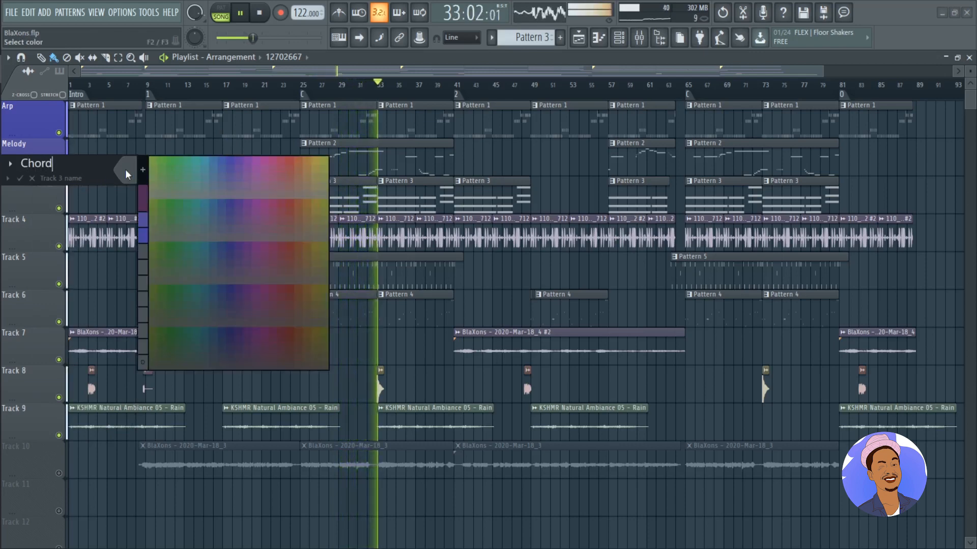
{"action": "left_click", "coordinate": [228, 179]}
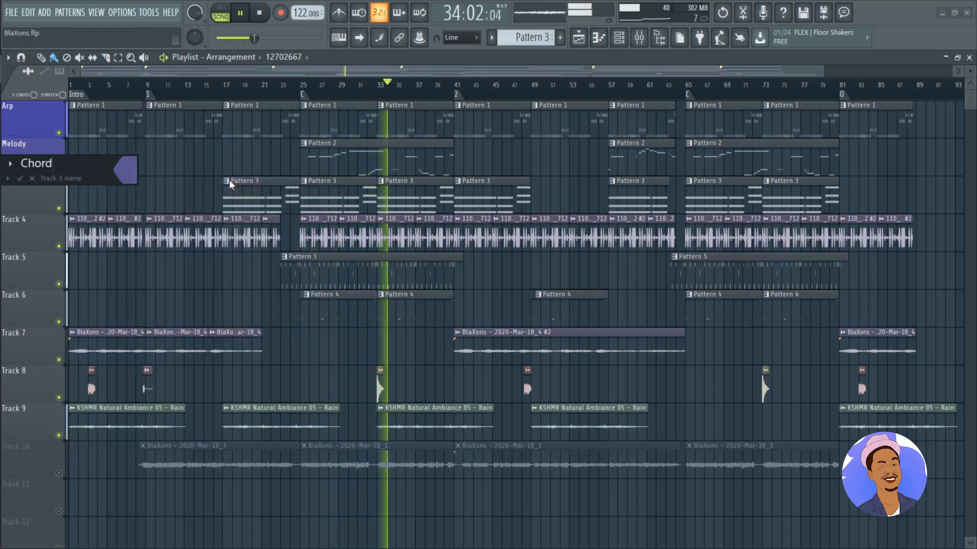
{"action": "key", "text": "Return"}
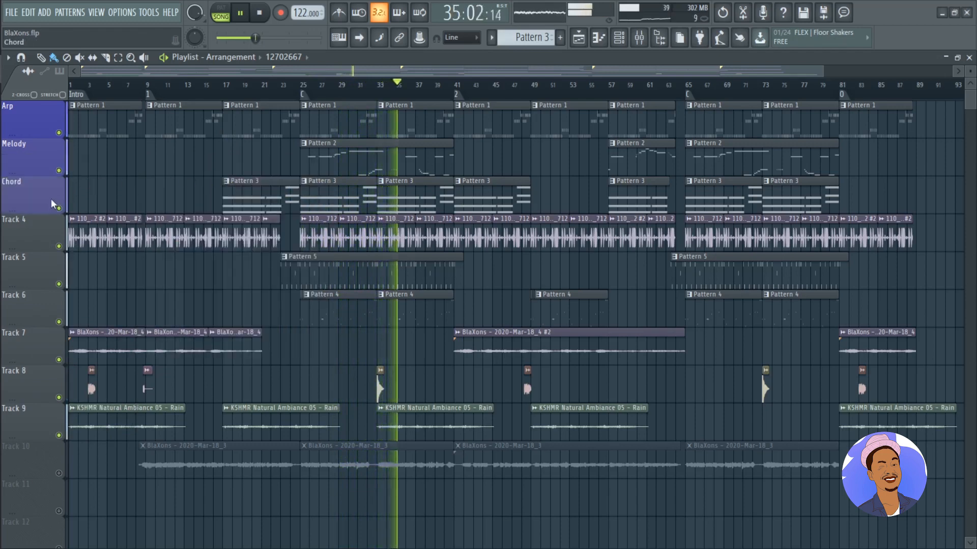
- Rename playlist Track 4, which holds the drum loop clips, as Kick n Snare
{"action": "right_click", "coordinate": [42, 232]}
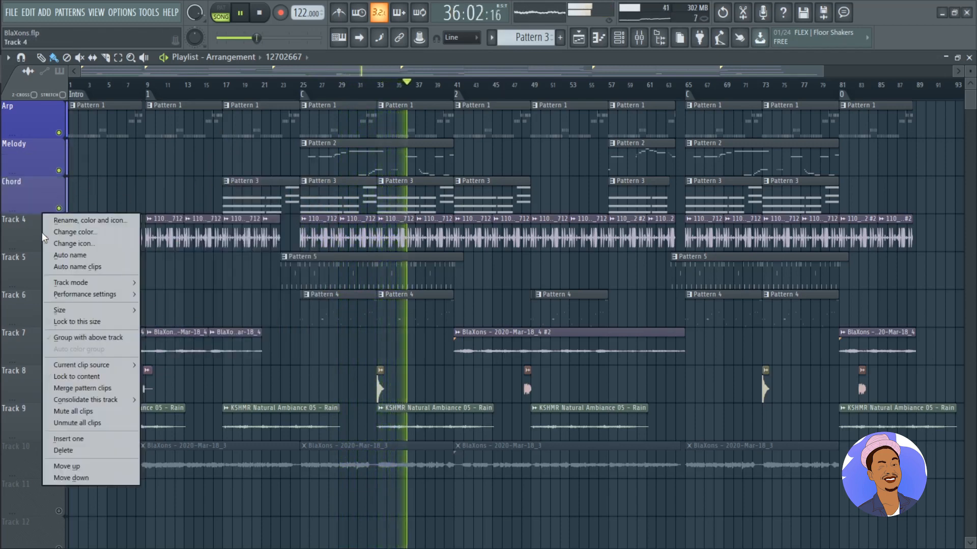
{"action": "left_click", "coordinate": [81, 216]}
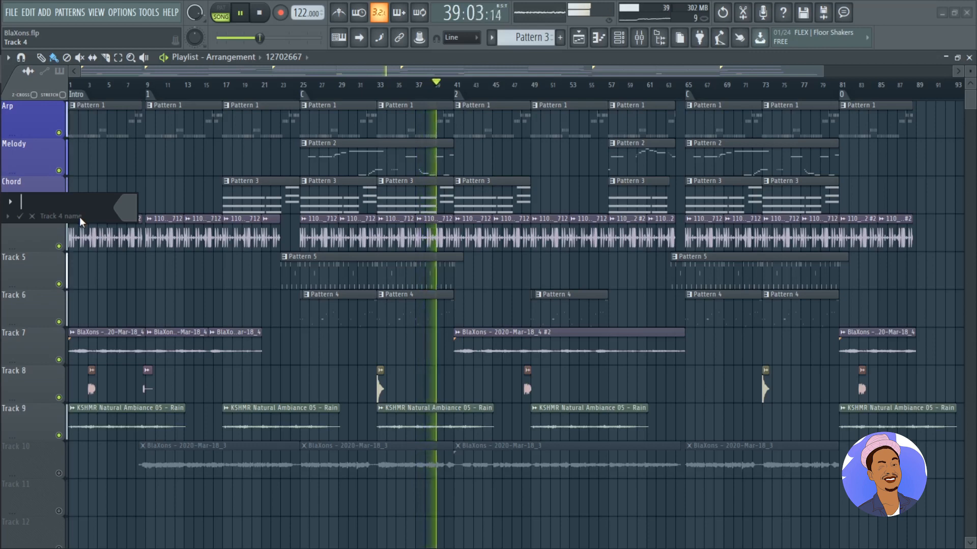
{"action": "type", "text": "Kic"}
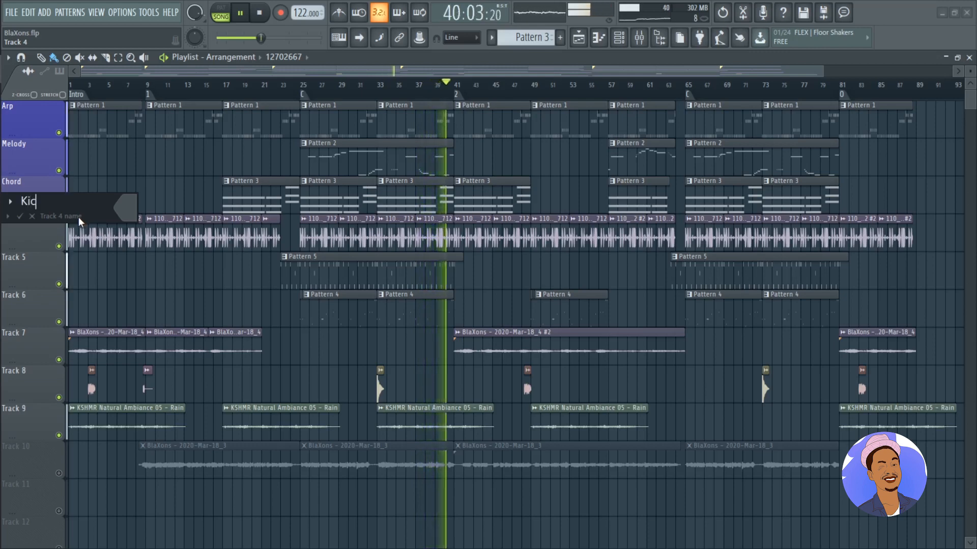
{"action": "type", "text": "k "}
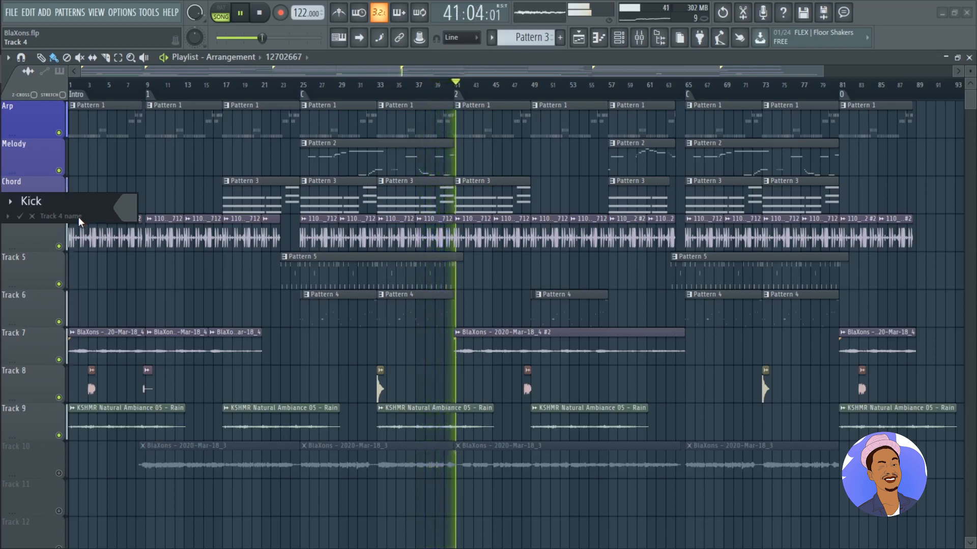
{"action": "type", "text": "n"}
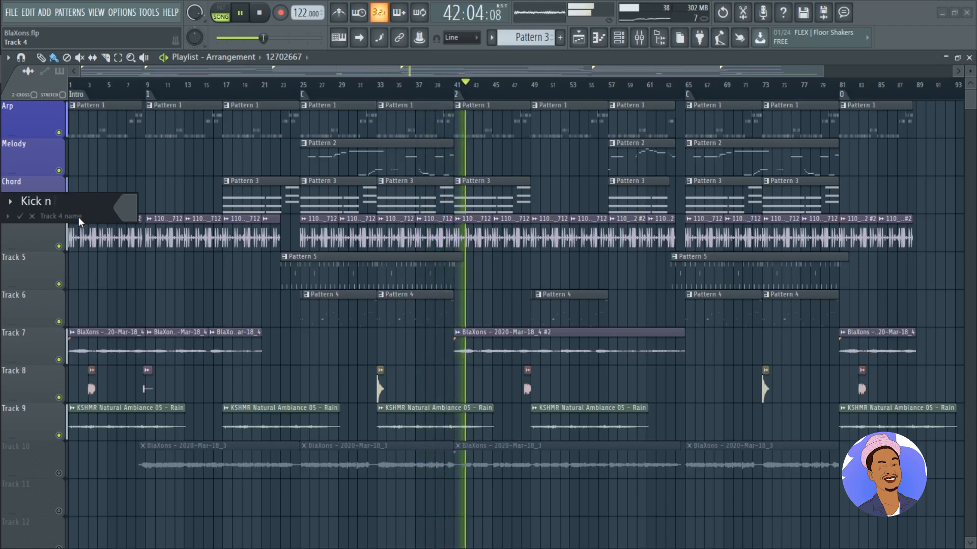
{"action": "type", "text": " Snat"}
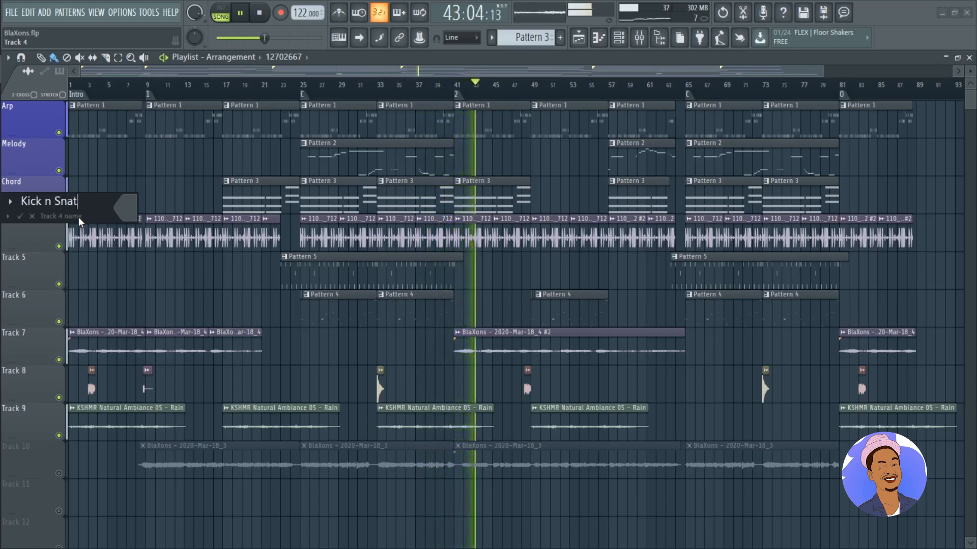
{"action": "type", "text": "re"}
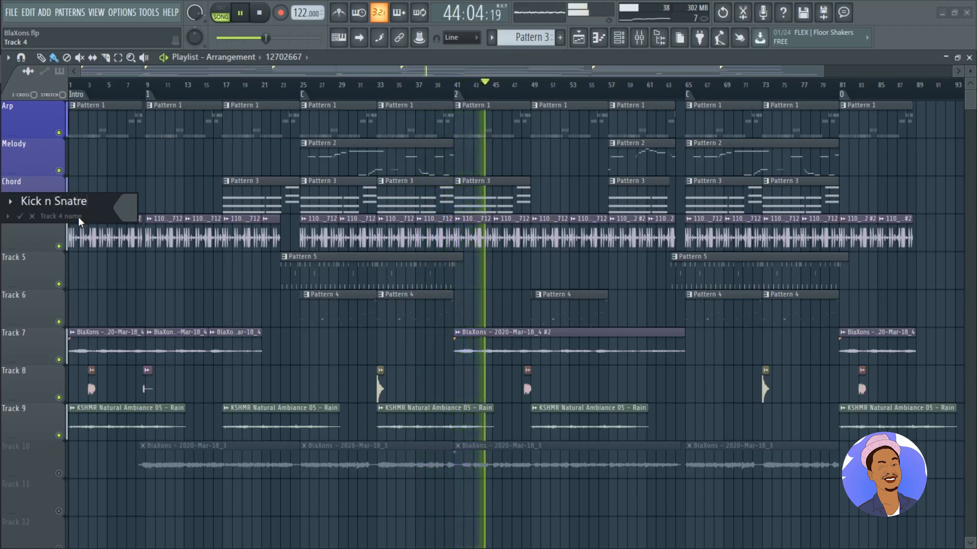
{"action": "key", "text": "BackSpace"}
{"action": "key", "text": "BackSpace"}
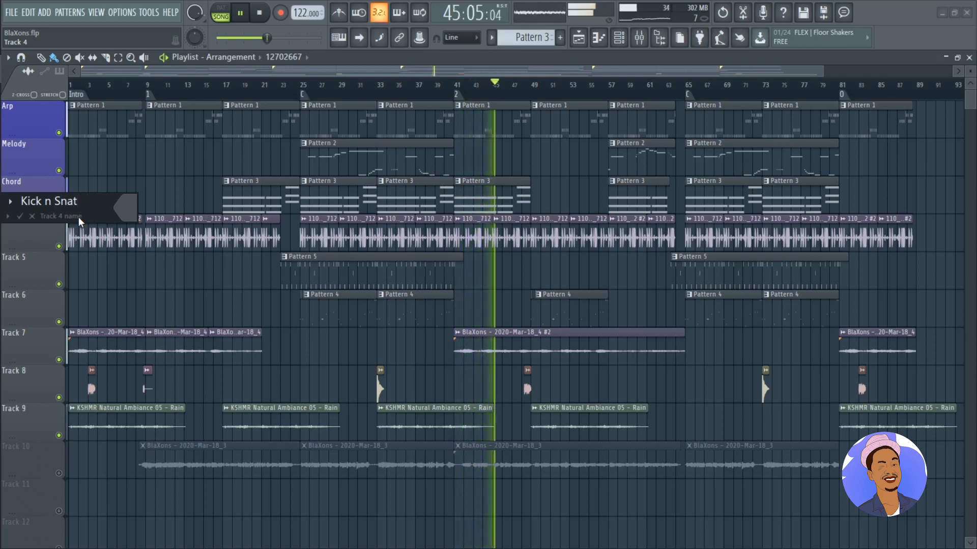
{"action": "key", "text": "BackSpace"}
{"action": "type", "text": "re"}
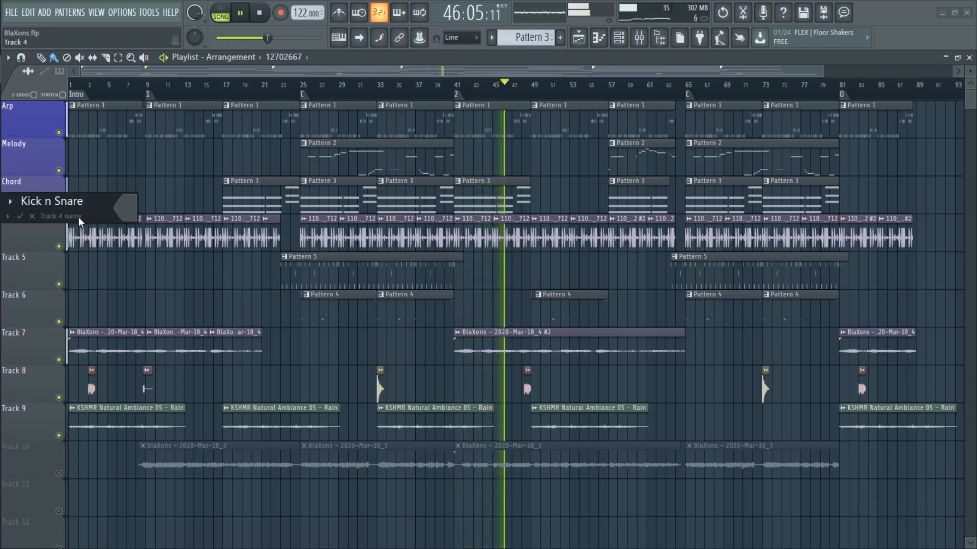
{"action": "key", "text": "Return"}
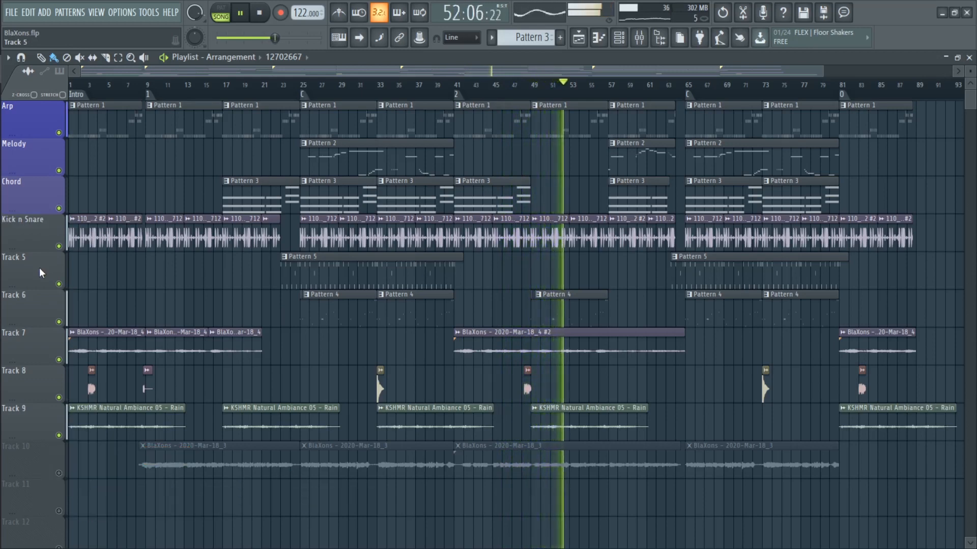
- Color the Kick n Snare playlist track blue
{"action": "right_click", "coordinate": [42, 215]}
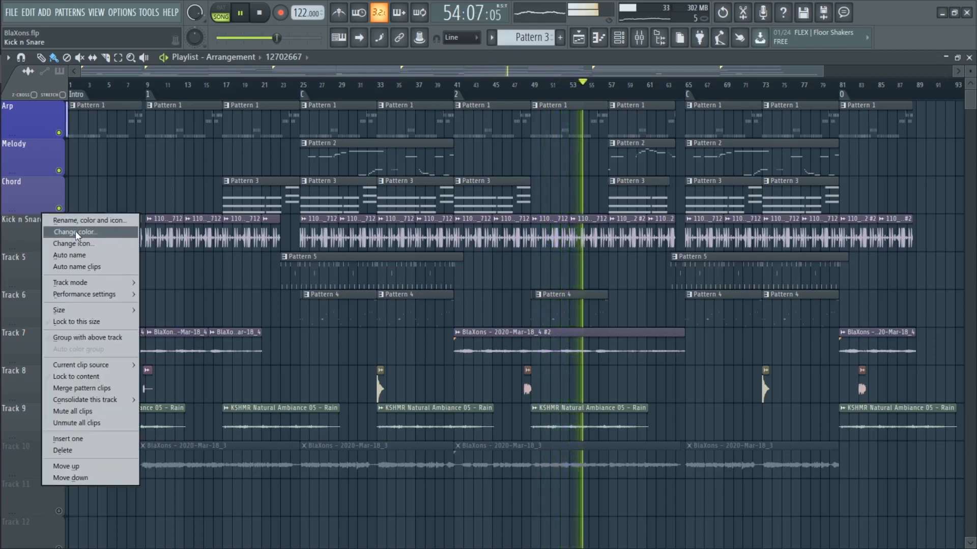
{"action": "left_click", "coordinate": [75, 231]}
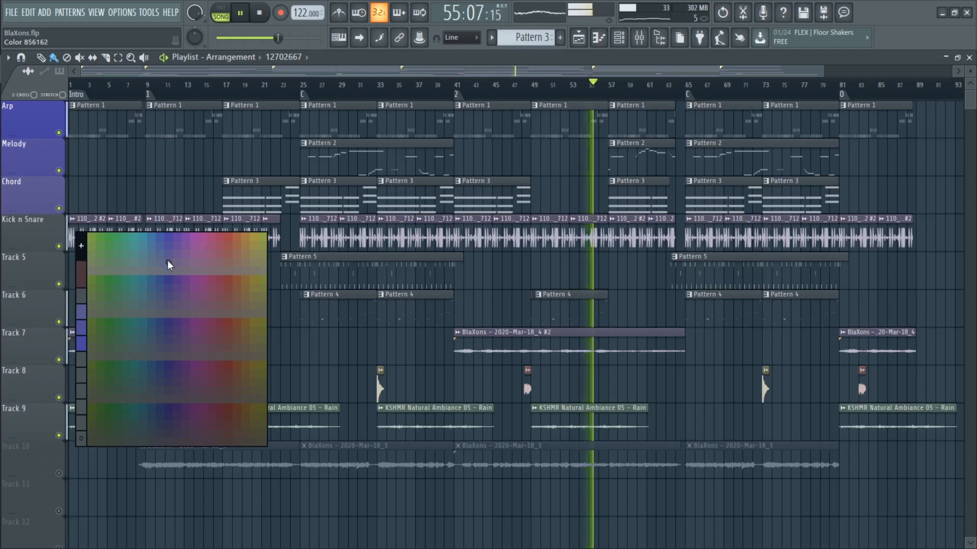
{"action": "left_click", "coordinate": [167, 256]}
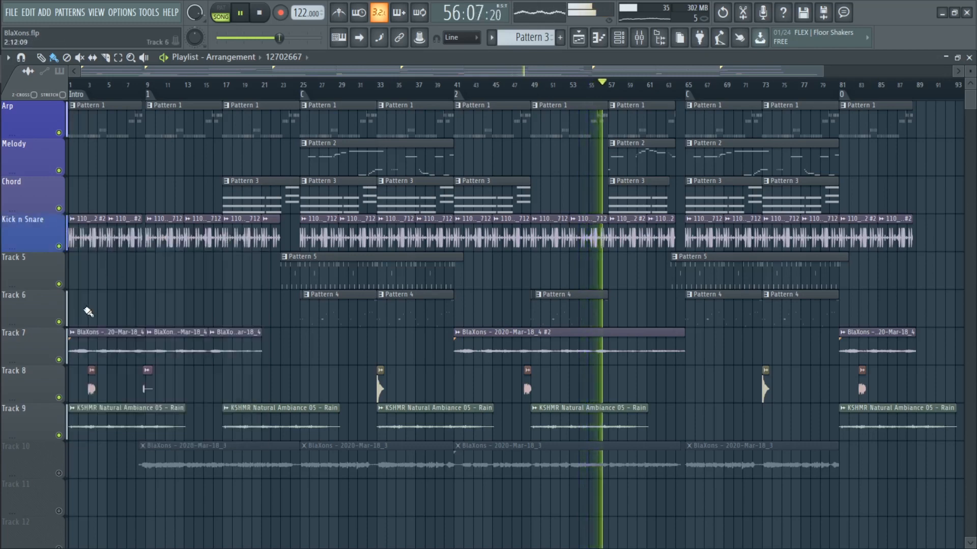
- Rename playlist Track 5, which holds the Pattern 5 clips, as Arp Melody
{"action": "right_click", "coordinate": [39, 266]}
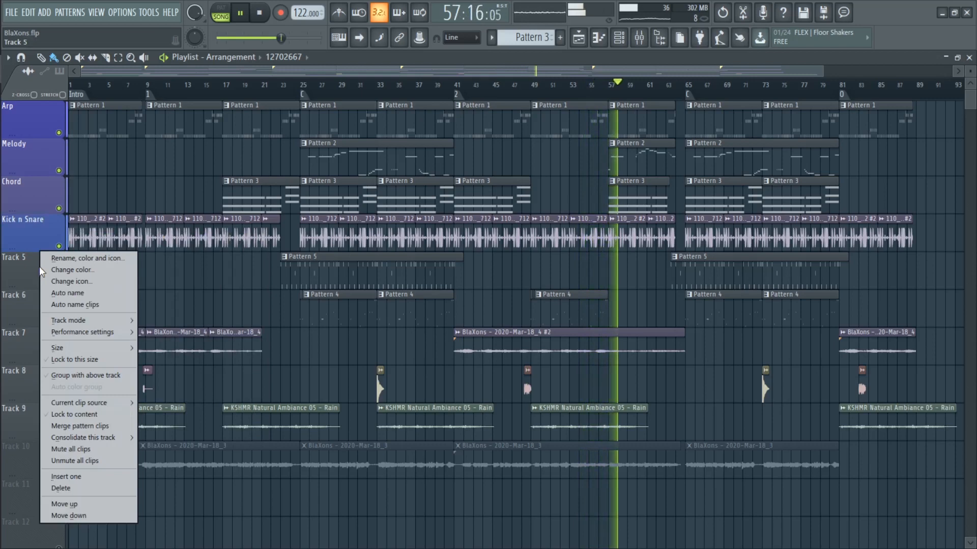
{"action": "left_click", "coordinate": [81, 258]}
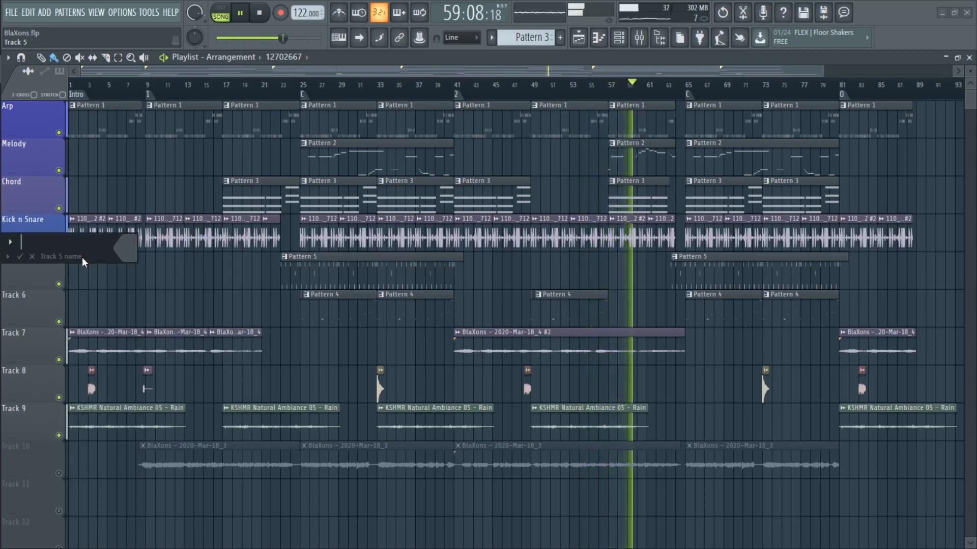
{"action": "type", "text": "Melo"}
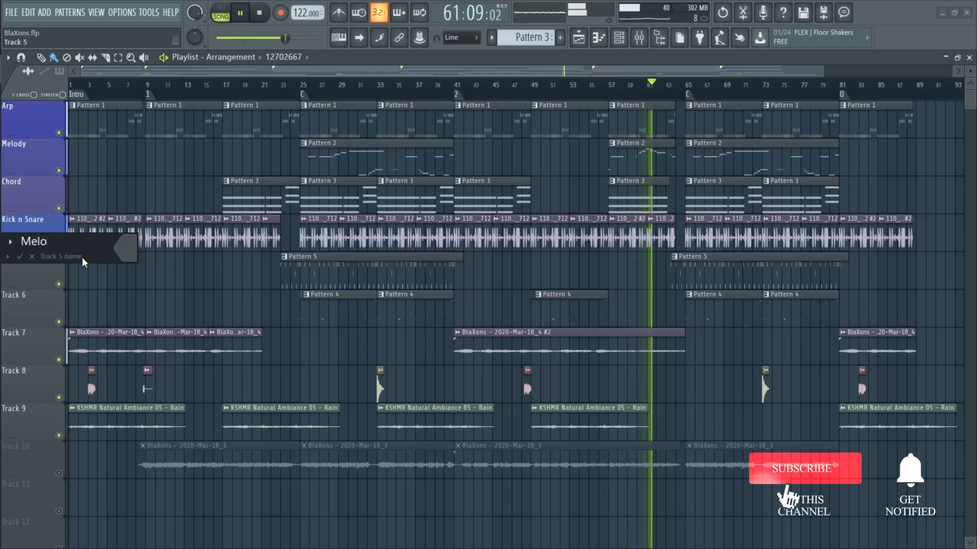
{"action": "key", "text": "BackSpace"}
{"action": "key", "text": "BackSpace"}
{"action": "key", "text": "BackSpace"}
{"action": "key", "text": "BackSpace"}
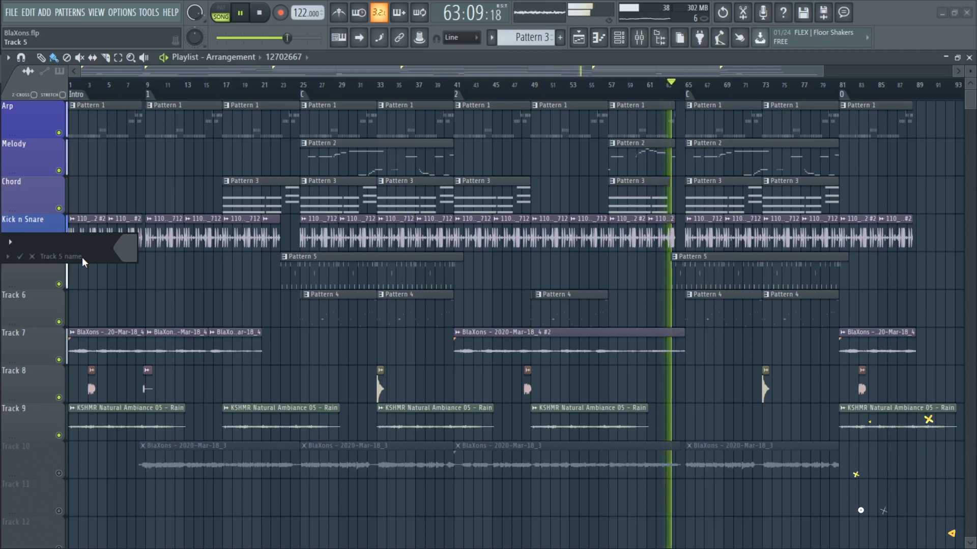
{"action": "type", "text": "Arp Melody"}
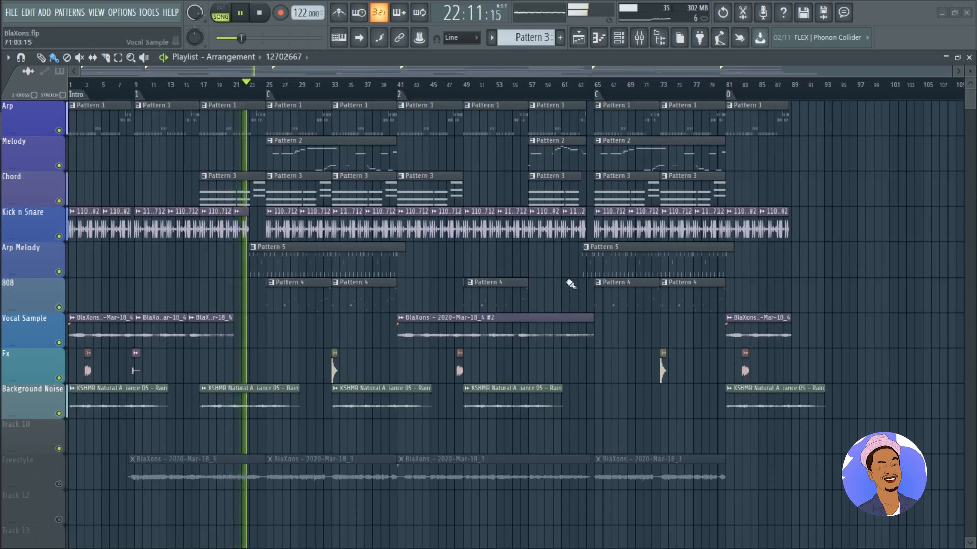
- Stop the song, close the playlist and make Pattern 1 active in pattern mode
{"action": "key", "text": "space"}
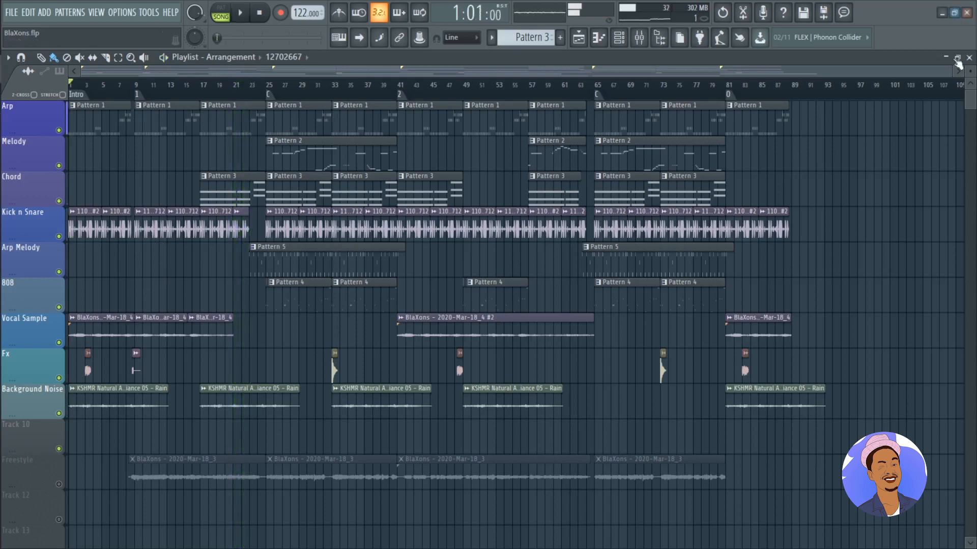
{"action": "left_click", "coordinate": [970, 58]}
{"action": "scroll", "coordinate": [523, 40], "scroll_direction": "up", "scroll_amount": 2}
{"action": "left_click", "coordinate": [492, 38]}
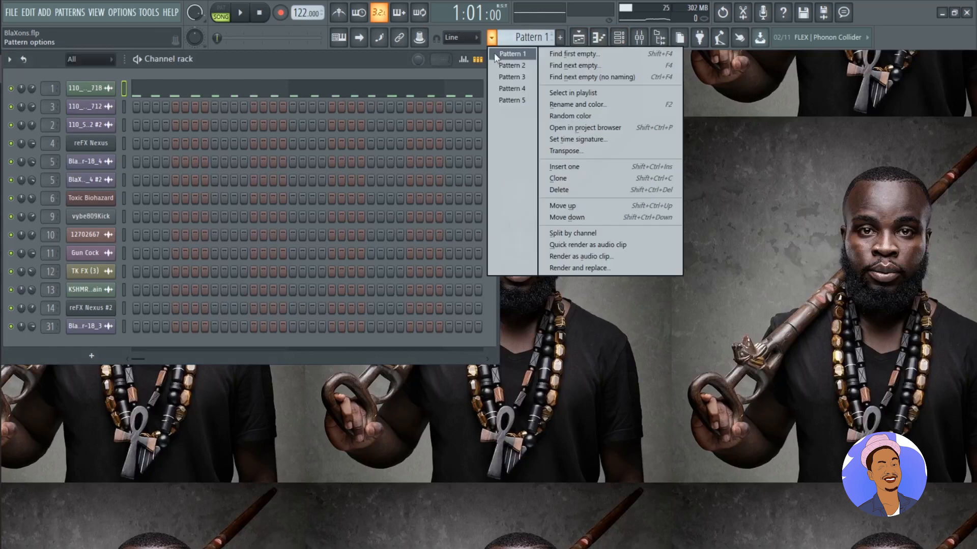
{"action": "left_click", "coordinate": [290, 62]}
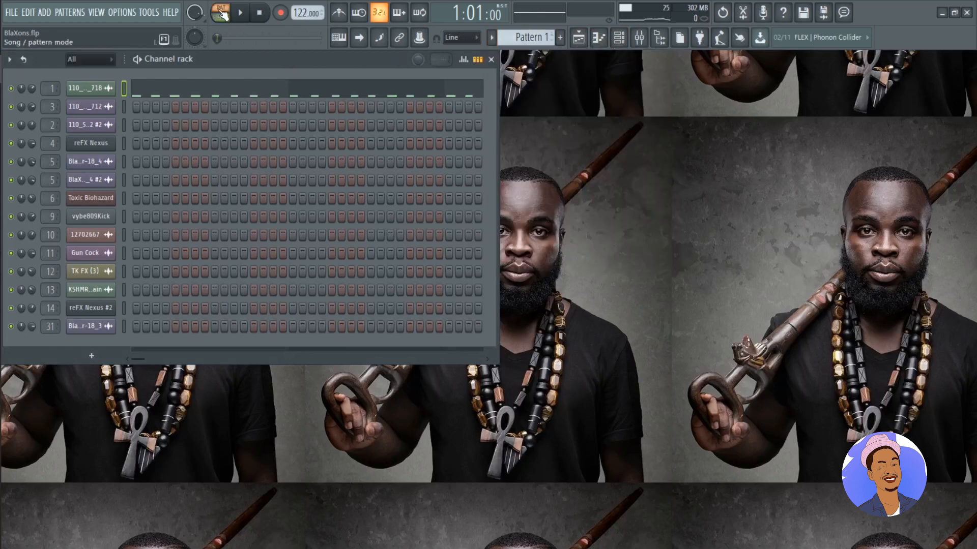
- Play Pattern 1's TremoloPad notes in the piano roll and inspect that channel's sample settings
{"action": "left_click", "coordinate": [201, 96]}
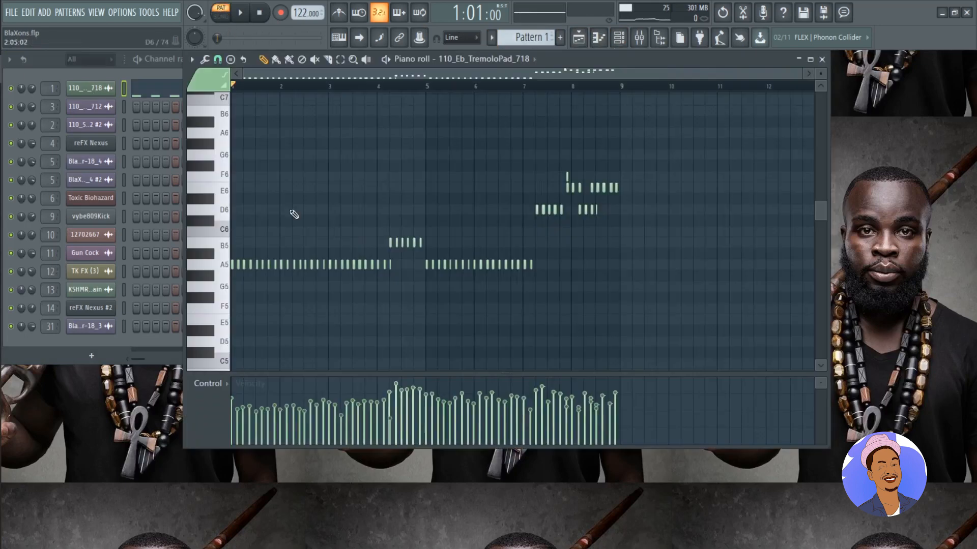
{"action": "key", "text": "space"}
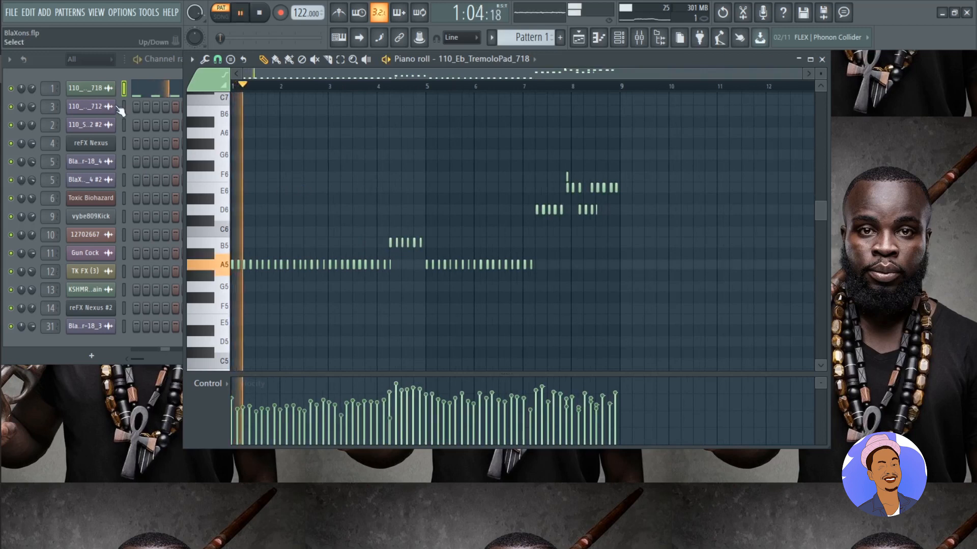
{"action": "key", "text": "space"}
{"action": "left_click", "coordinate": [107, 89]}
{"action": "left_click_drag", "start_coordinate": [277, 237], "coordinate": [334, 203]}
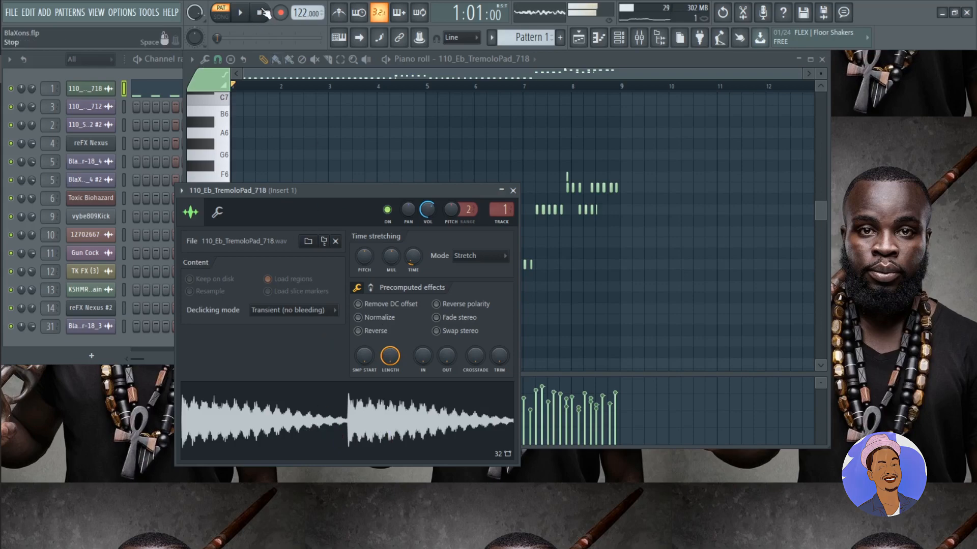
- Switch to Pattern 2 and play its reFX Nexus melody in the piano roll
{"action": "left_click", "coordinate": [492, 37]}
{"action": "left_click", "coordinate": [512, 65]}
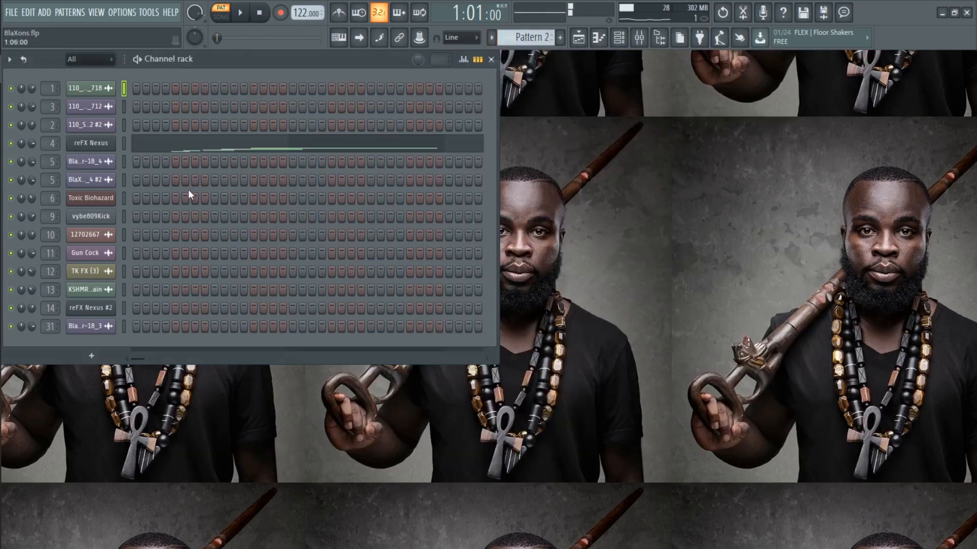
{"action": "left_click", "coordinate": [203, 146]}
{"action": "scroll", "coordinate": [329, 187], "scroll_direction": "down", "scroll_amount": 3}
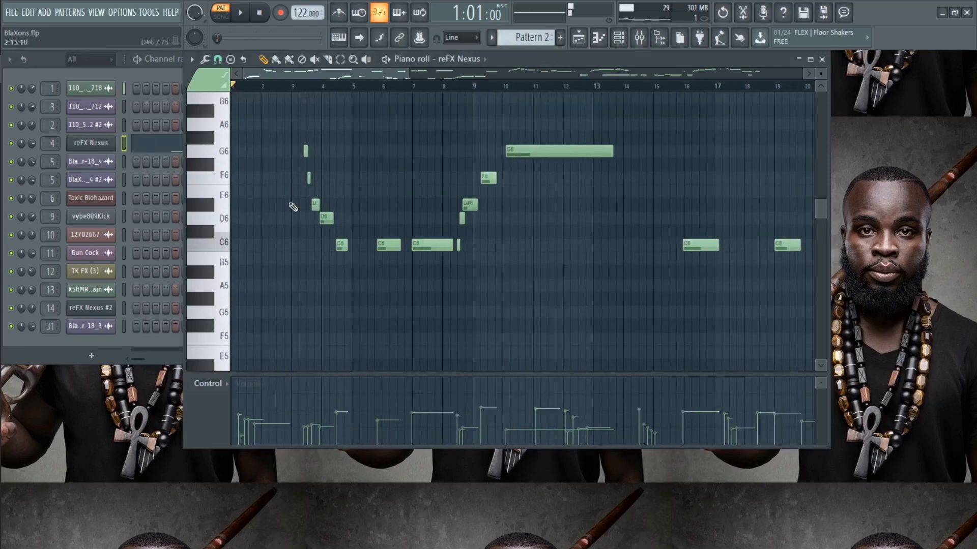
{"action": "scroll", "coordinate": [293, 207], "scroll_direction": "down", "scroll_amount": 4}
{"action": "key", "text": "space"}
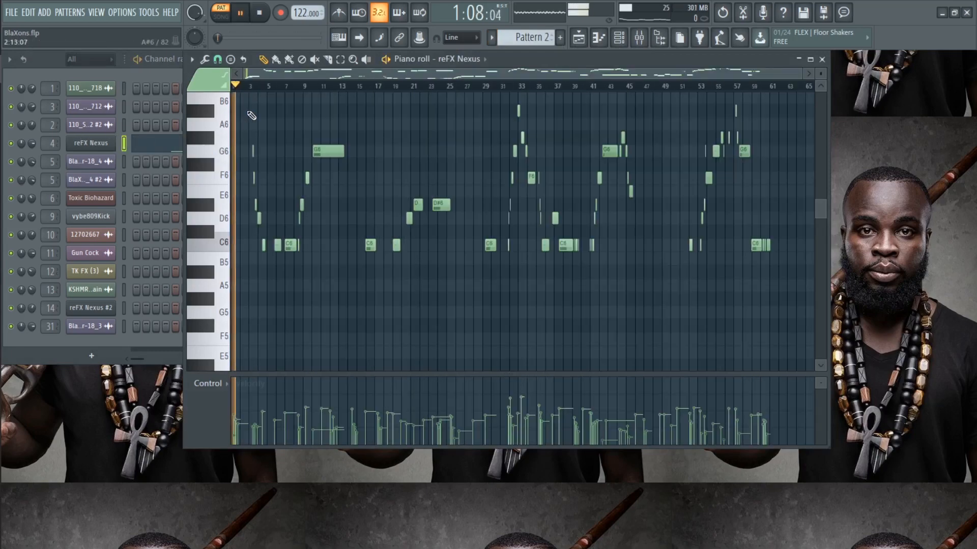
- Examine the full pitch range of the Pattern 2 melody and its reFX Nexus instrument, closing the piano roll when done
{"action": "right_click", "coordinate": [261, 340], "text": "ctrl"}
{"action": "scroll", "coordinate": [231, 293], "scroll_direction": "up", "scroll_amount": 2}
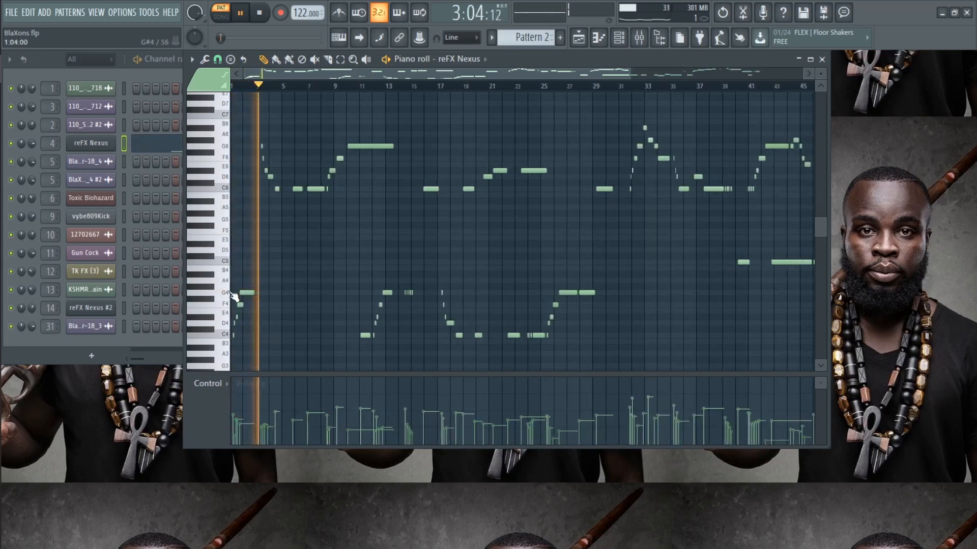
{"action": "left_click", "coordinate": [107, 144]}
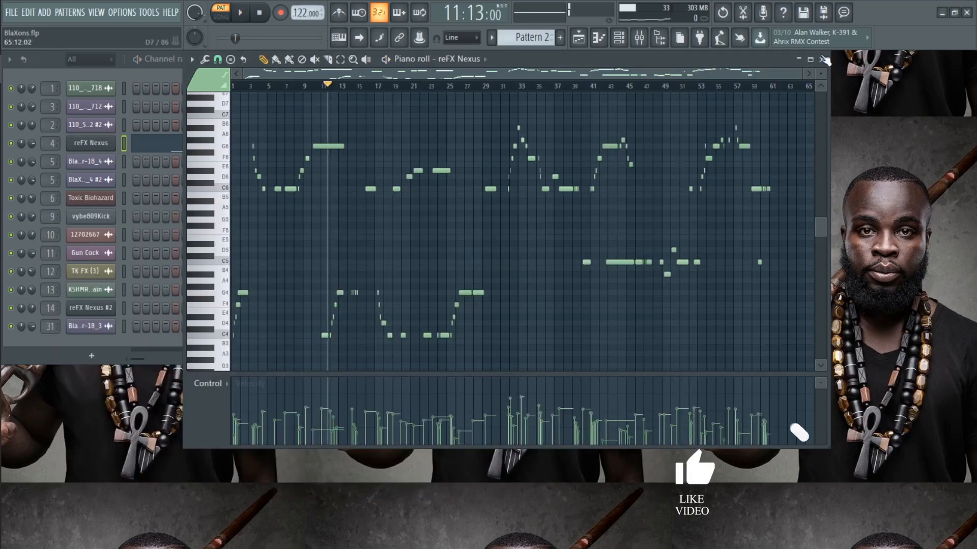
{"action": "key", "text": "F7"}
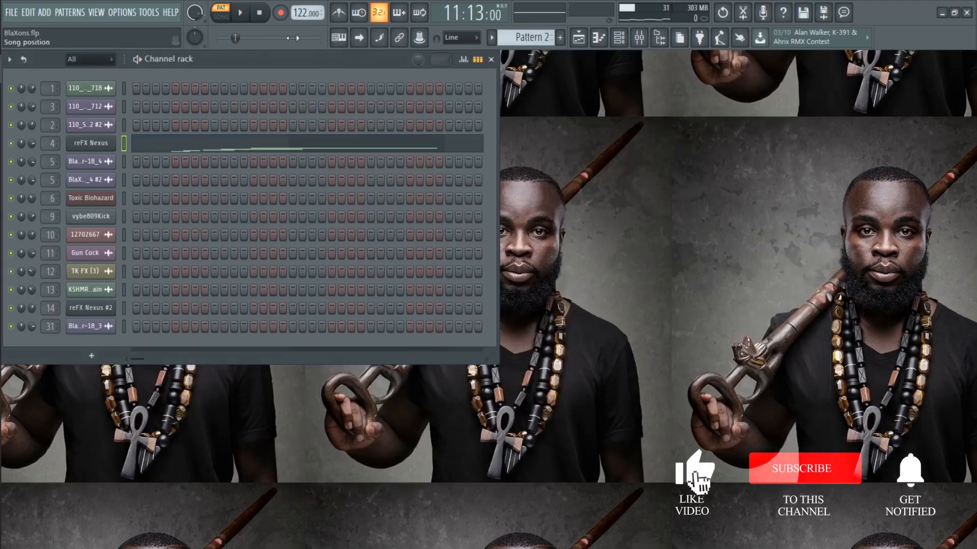
- Switch to Pattern 3 and inspect its Toxic Biohazard synth, closing the plugin window when done
{"action": "left_click", "coordinate": [491, 38]}
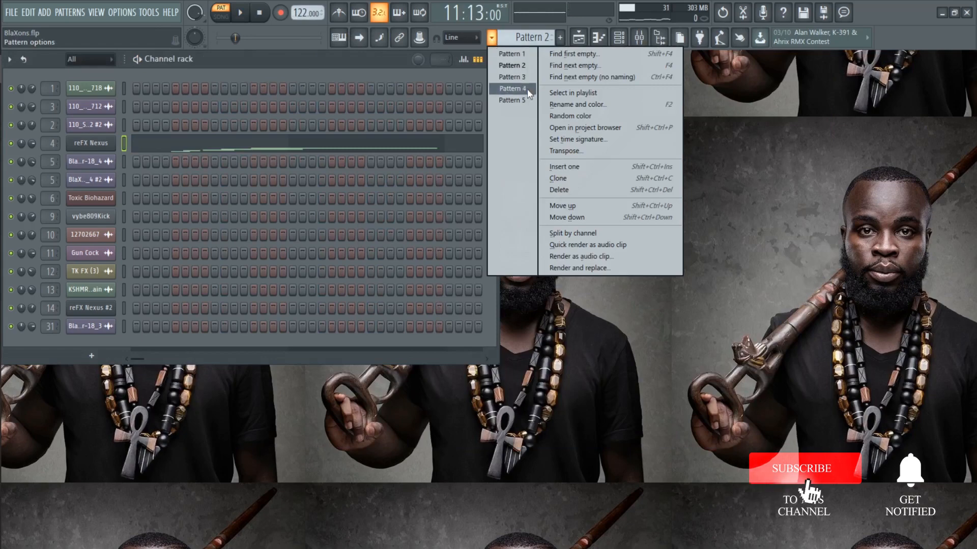
{"action": "left_click", "coordinate": [518, 77]}
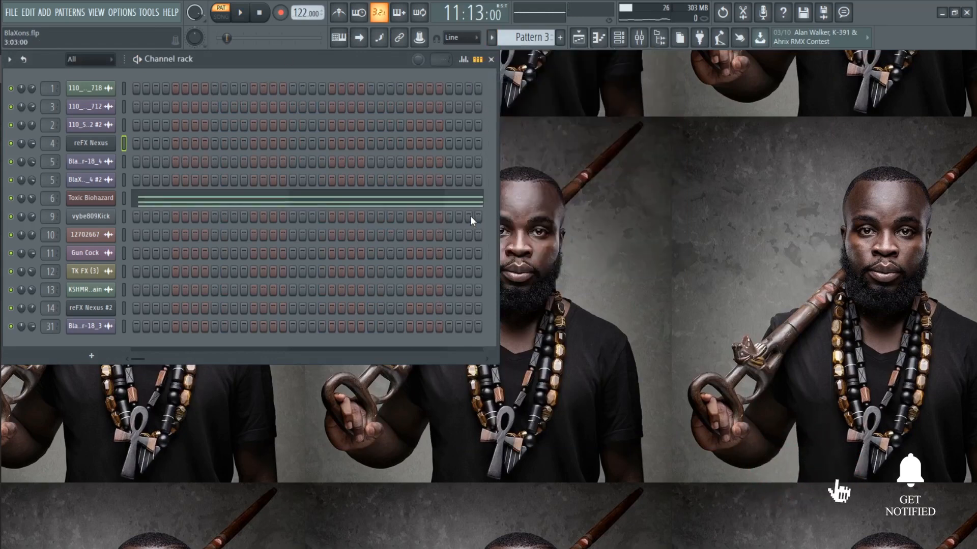
{"action": "left_click", "coordinate": [115, 202]}
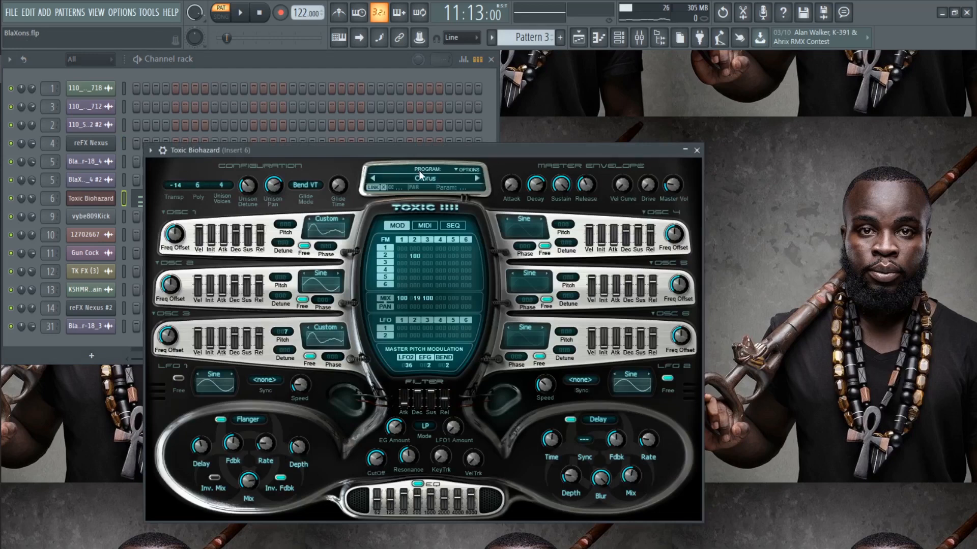
{"action": "left_click", "coordinate": [697, 151]}
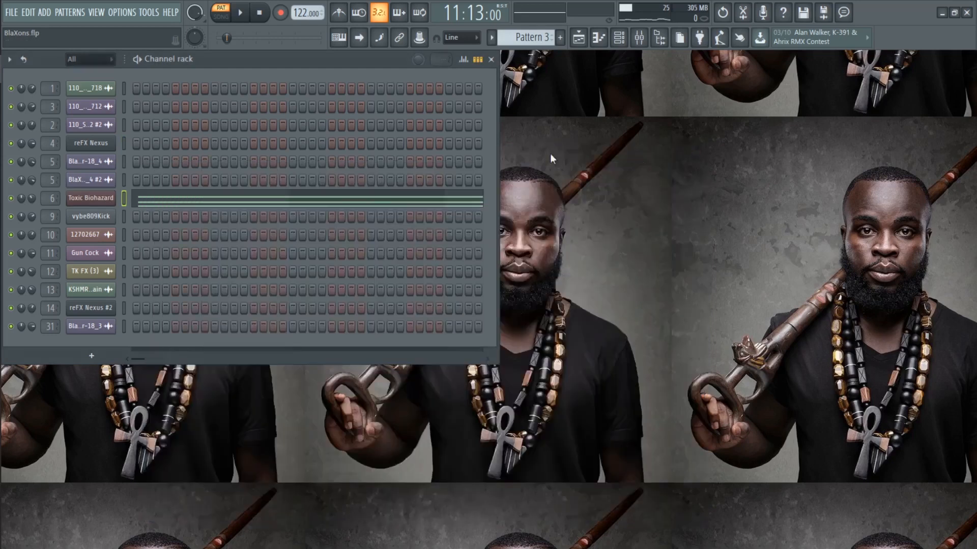
- Play Pattern 3's Toxic Biohazard chords in the piano roll while checking their note pan and note velocity
{"action": "left_click", "coordinate": [307, 203]}
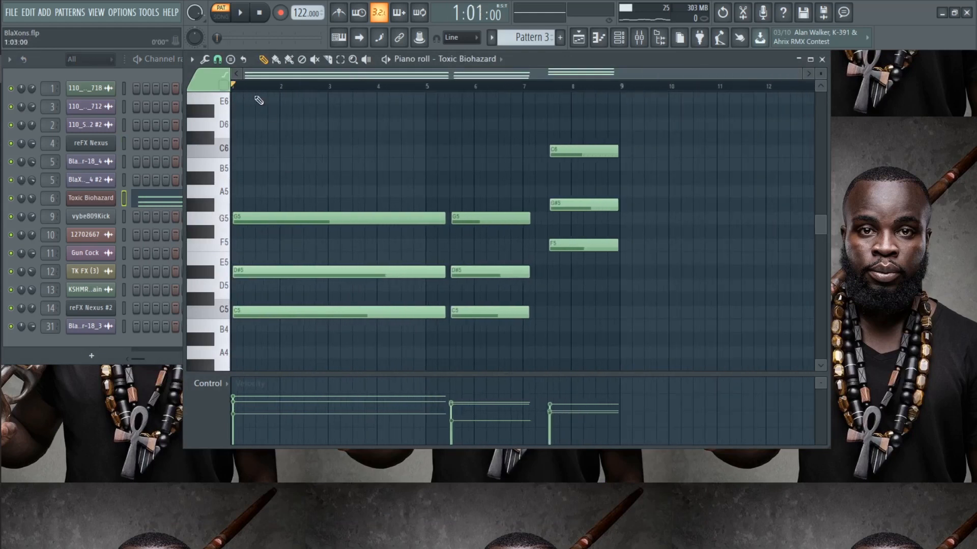
{"action": "key", "text": "space"}
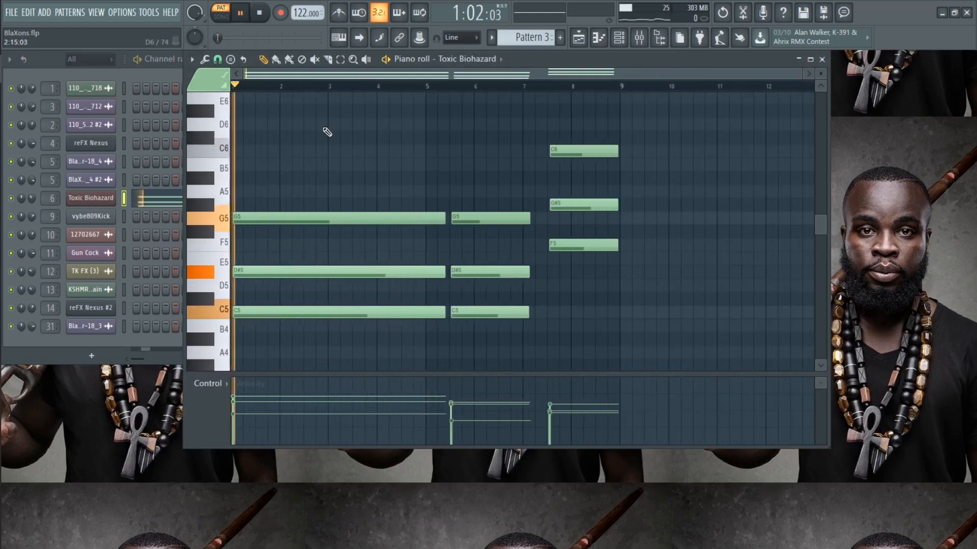
{"action": "left_click", "coordinate": [213, 384]}
{"action": "left_click", "coordinate": [220, 407]}
{"action": "left_click", "coordinate": [216, 385]}
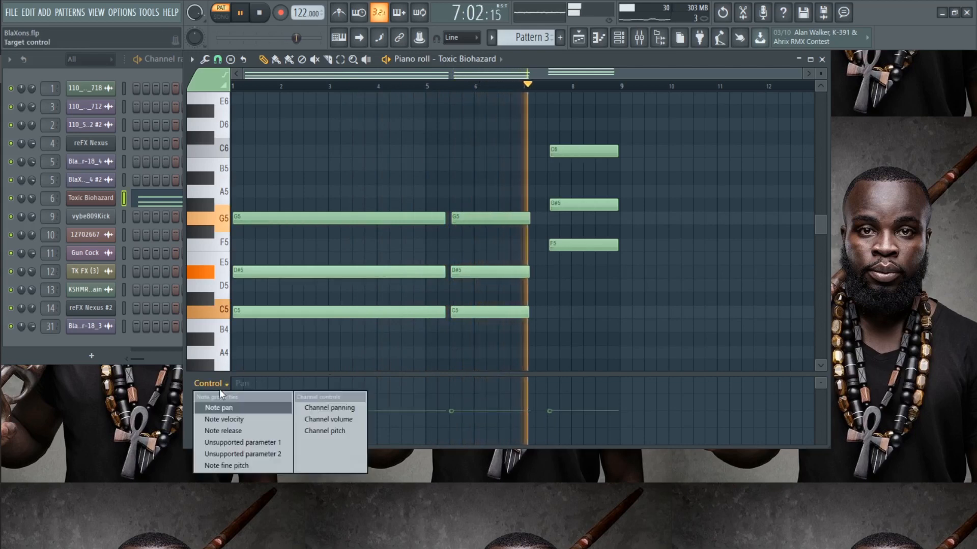
{"action": "left_click", "coordinate": [228, 420]}
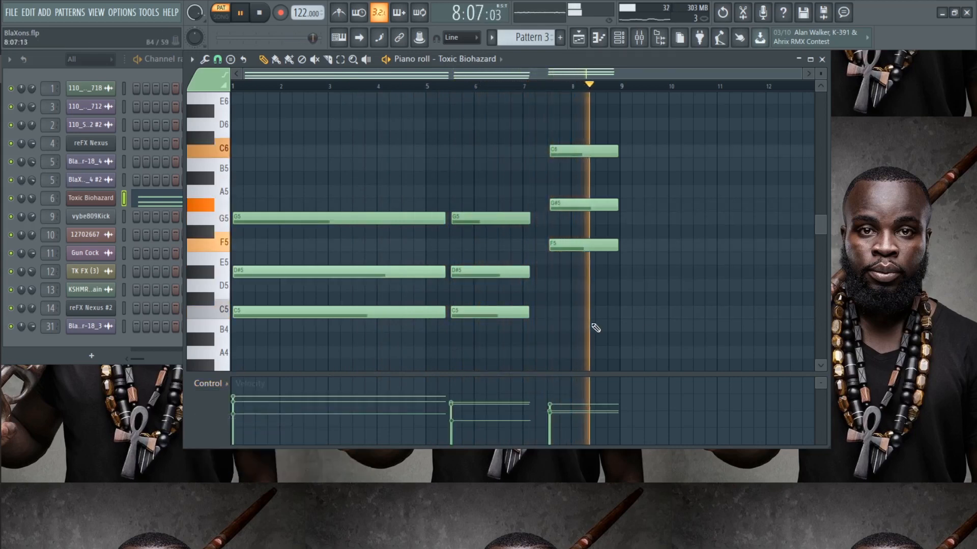
{"action": "key", "text": "space"}
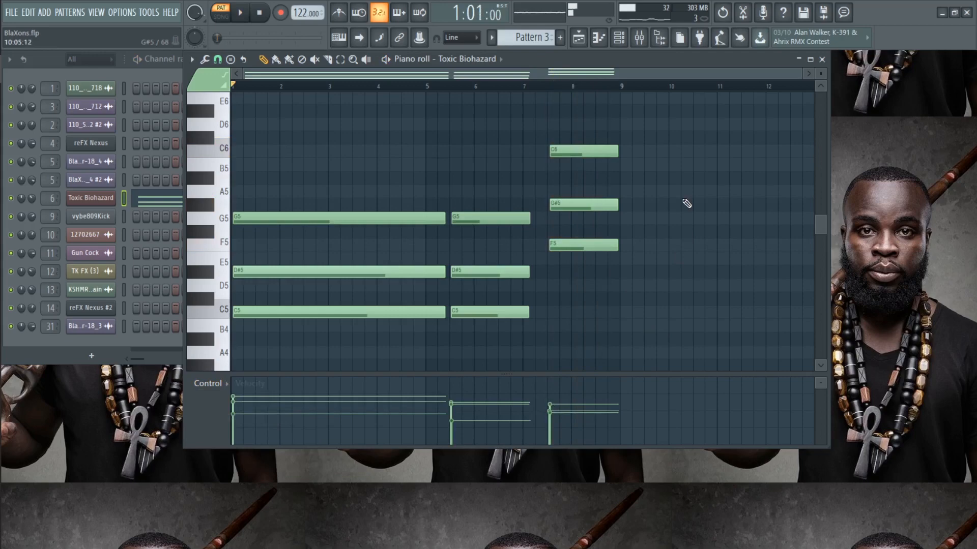
- Switch to Pattern 4 and play its vybe809Kick notes in the piano roll
{"action": "left_click", "coordinate": [822, 59]}
{"action": "key", "text": "KP_Add"}
{"action": "left_click", "coordinate": [216, 224]}
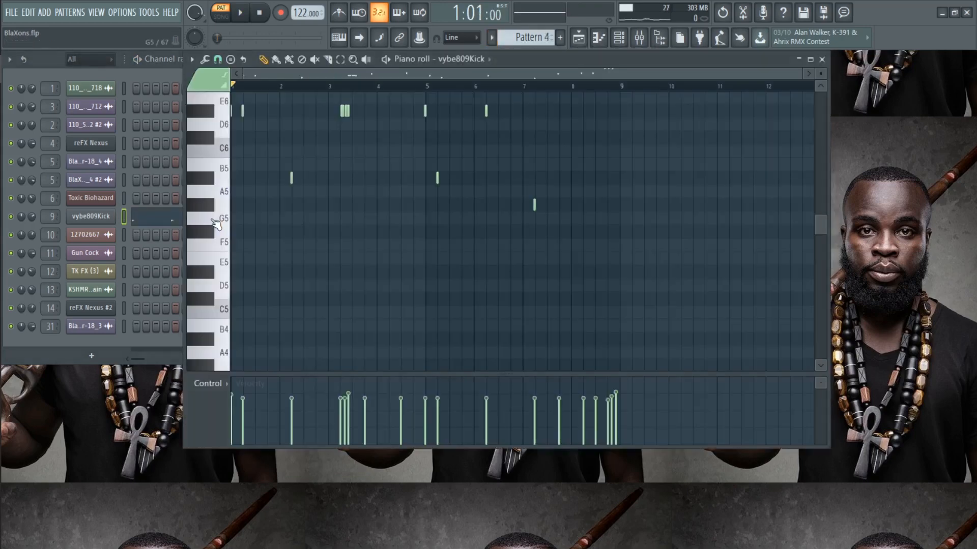
{"action": "scroll", "coordinate": [381, 249], "scroll_direction": "up", "scroll_amount": 5}
{"action": "key", "text": "space"}
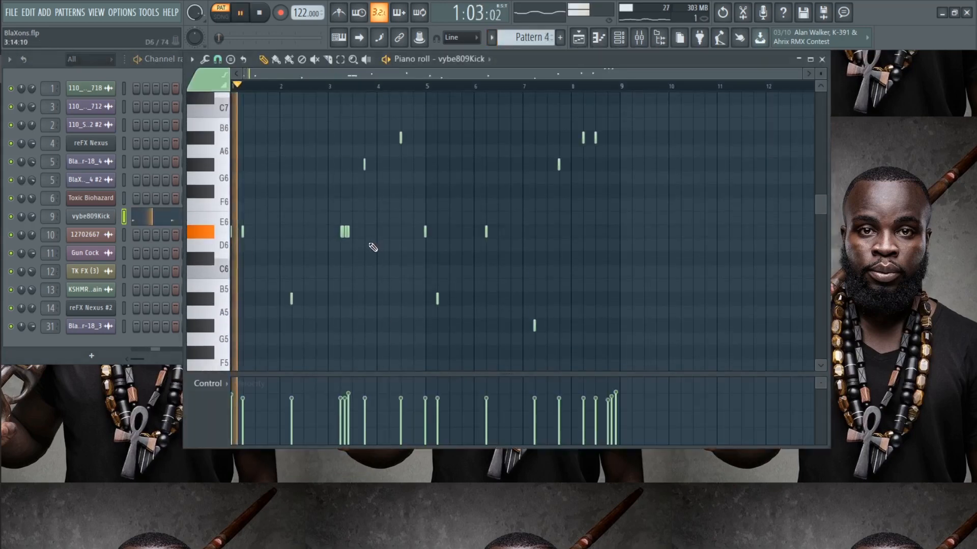
{"action": "scroll", "coordinate": [307, 211], "scroll_direction": "down", "scroll_amount": 3}
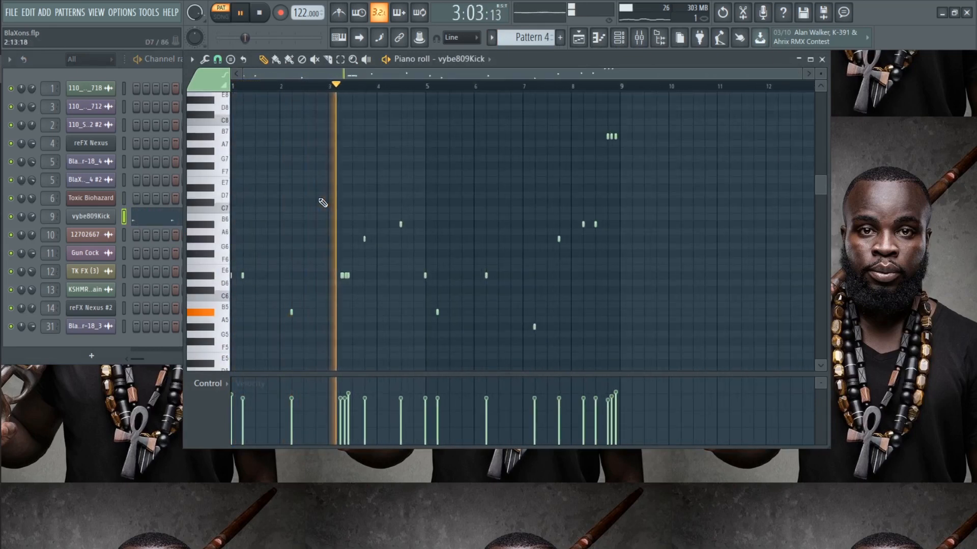
- Check the available note controls for the vybe809Kick pattern and open that channel's sample settings
{"action": "left_click", "coordinate": [219, 384]}
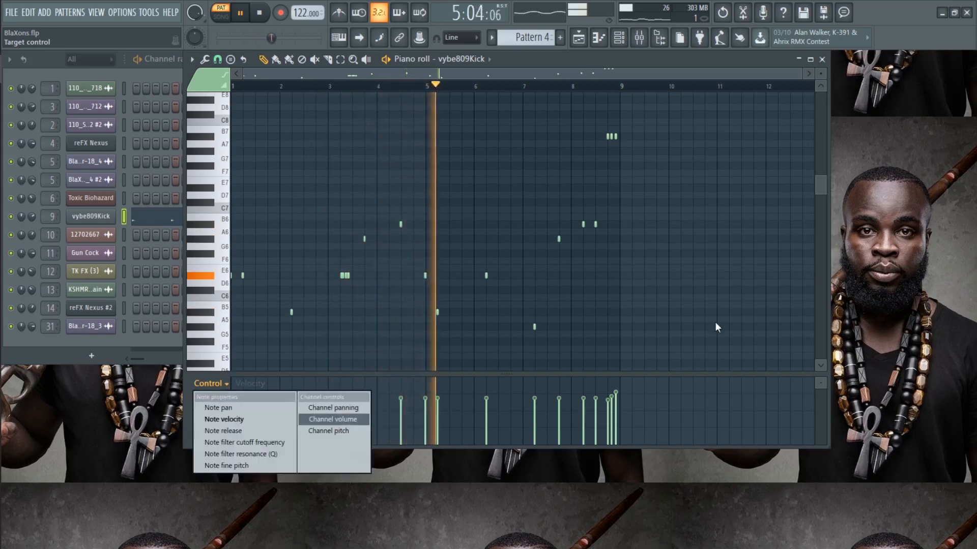
{"action": "left_click", "coordinate": [727, 265]}
{"action": "scroll", "coordinate": [708, 206], "scroll_direction": "down", "scroll_amount": 3}
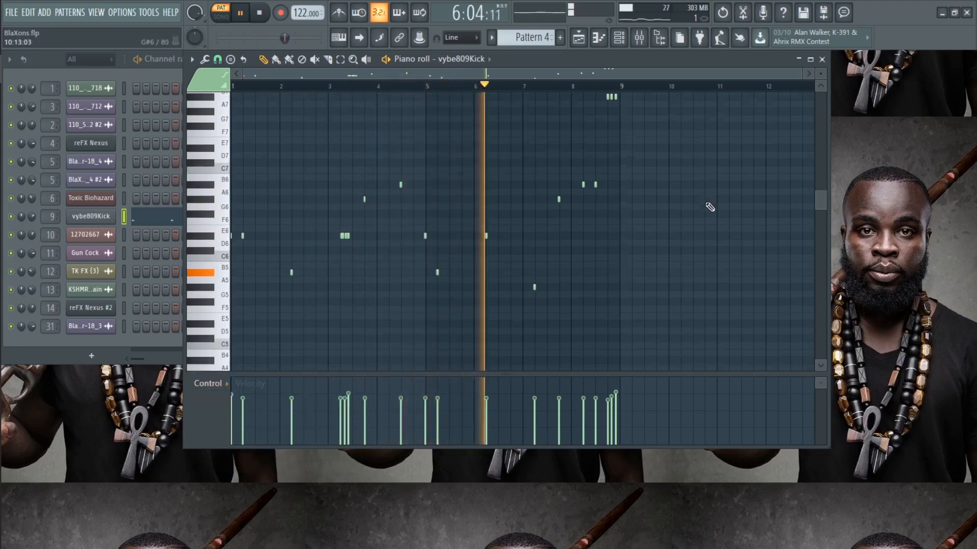
{"action": "left_click", "coordinate": [98, 217]}
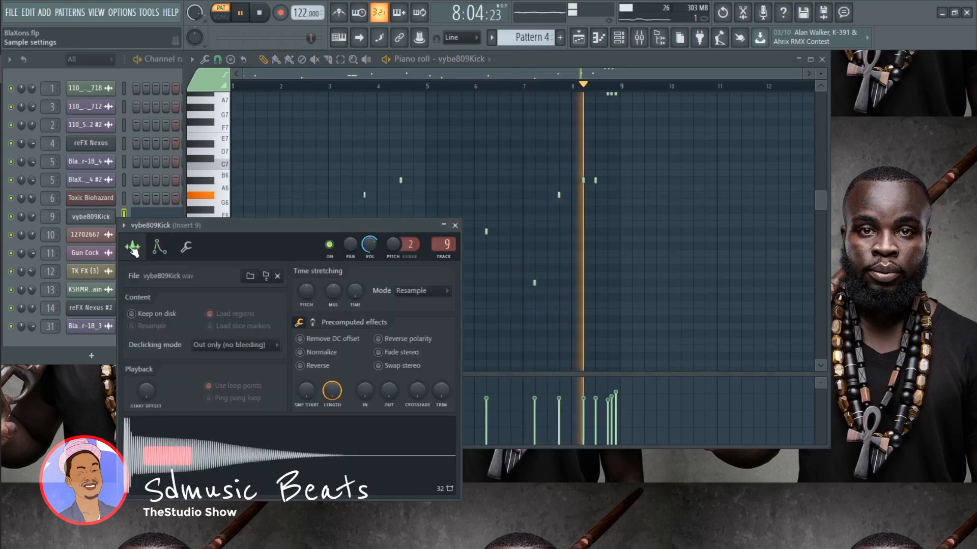
- Review the vybe809Kick channel's sample settings and volume envelope, closing its settings and the piano roll when done
{"action": "left_click", "coordinate": [133, 247]}
{"action": "left_click", "coordinate": [159, 248]}
{"action": "key", "text": "space"}
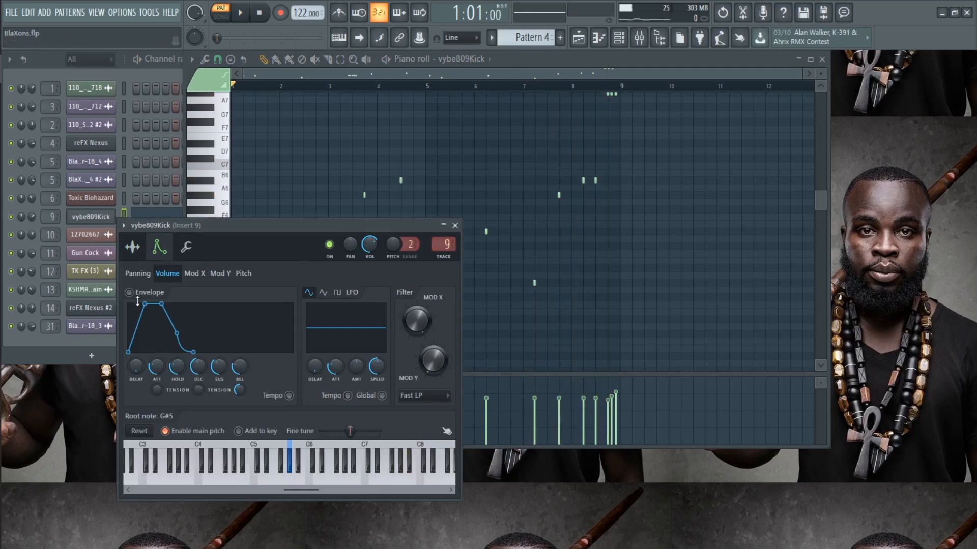
{"action": "left_click_drag", "start_coordinate": [323, 227], "coordinate": [678, 247]}
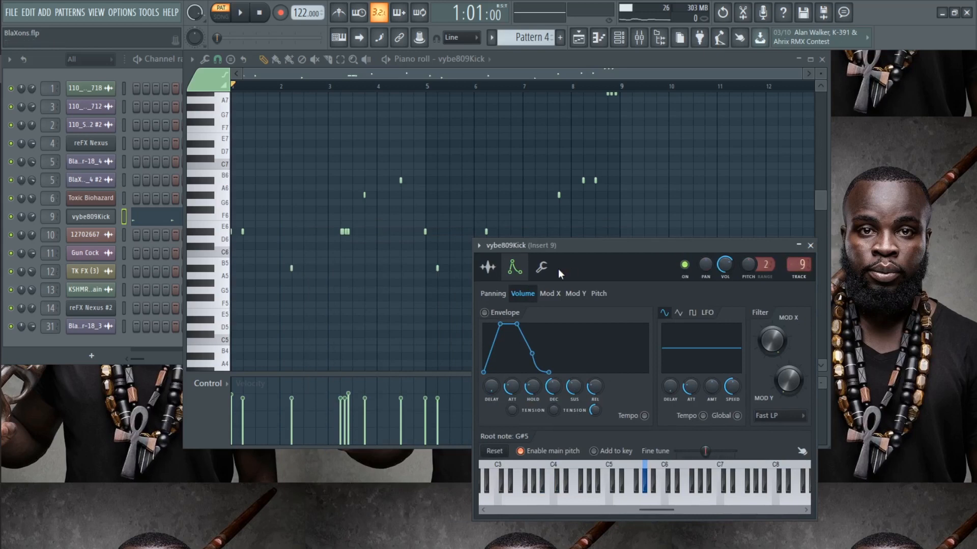
{"action": "left_click", "coordinate": [485, 274]}
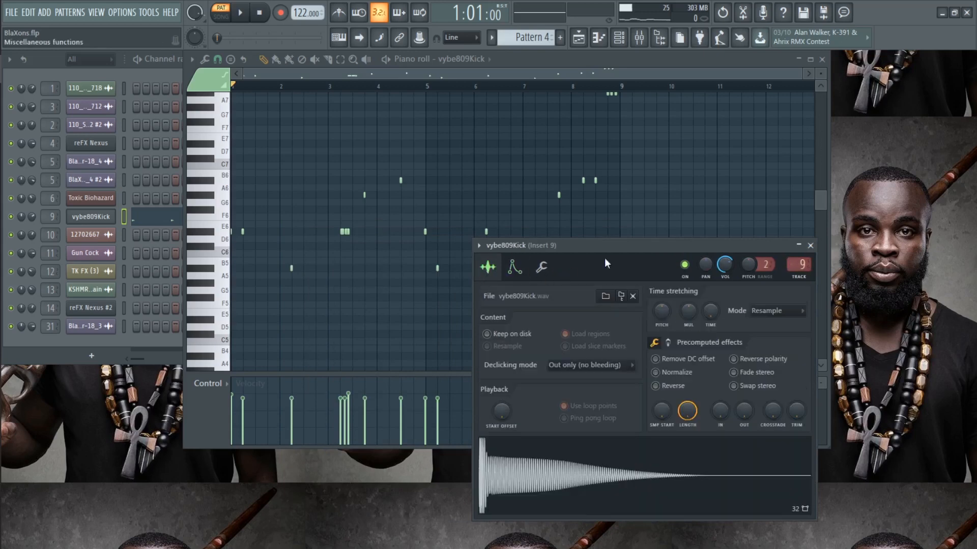
{"action": "left_click", "coordinate": [811, 245]}
{"action": "scroll", "coordinate": [699, 255], "scroll_direction": "up", "scroll_amount": 3}
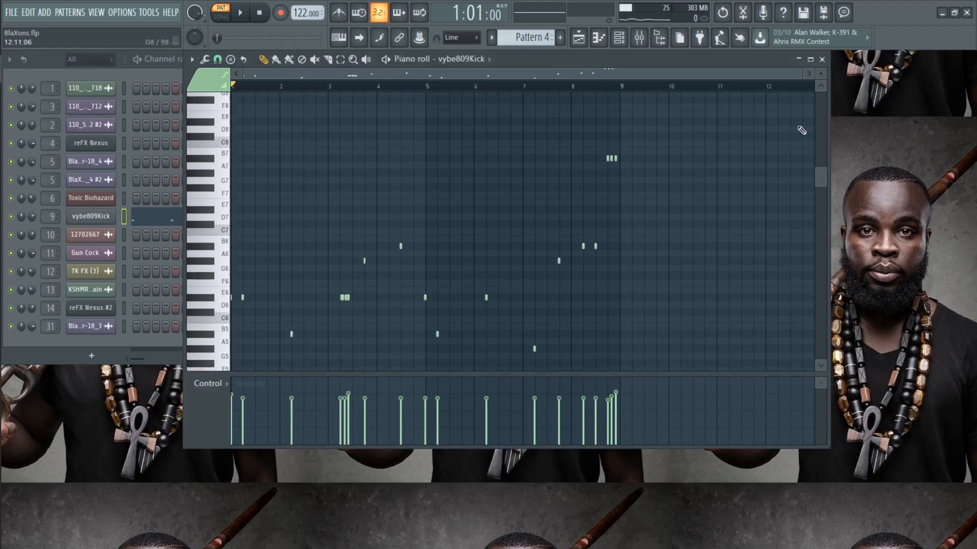
{"action": "left_click", "coordinate": [823, 59]}
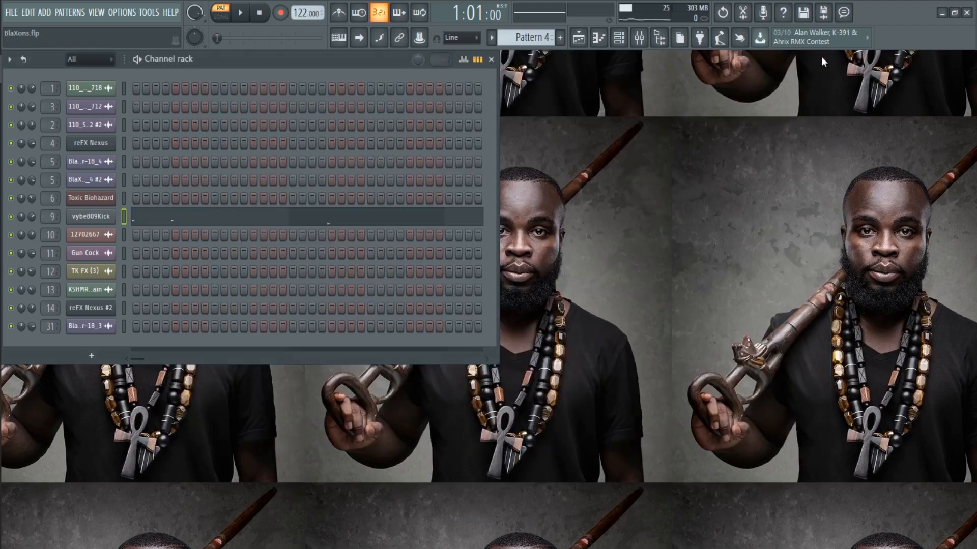
- Switch to Pattern 5, open its reFX Nexus #2 notes in the piano roll, and place the playhead just before the first notes
{"action": "left_click", "coordinate": [491, 38]}
{"action": "left_click", "coordinate": [511, 101]}
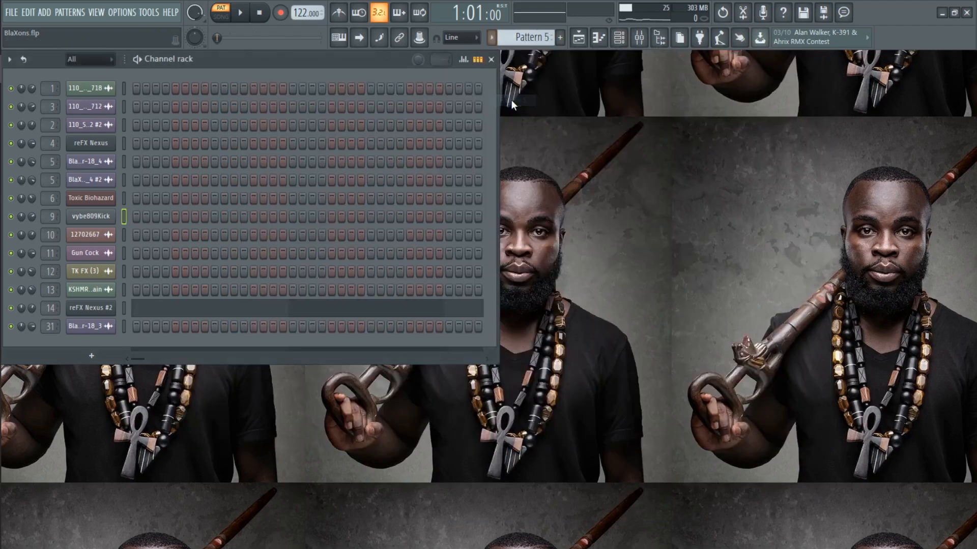
{"action": "left_click", "coordinate": [409, 314]}
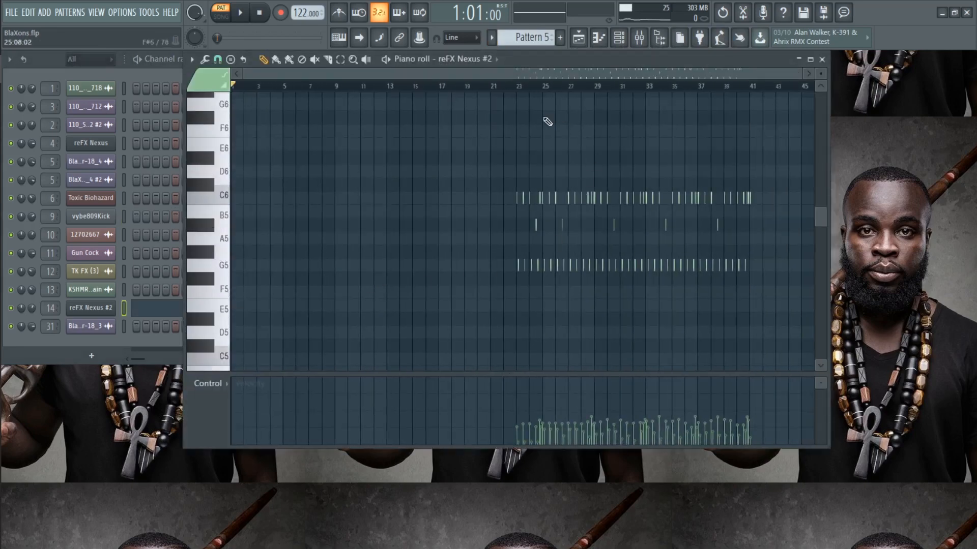
{"action": "left_click", "coordinate": [517, 88]}
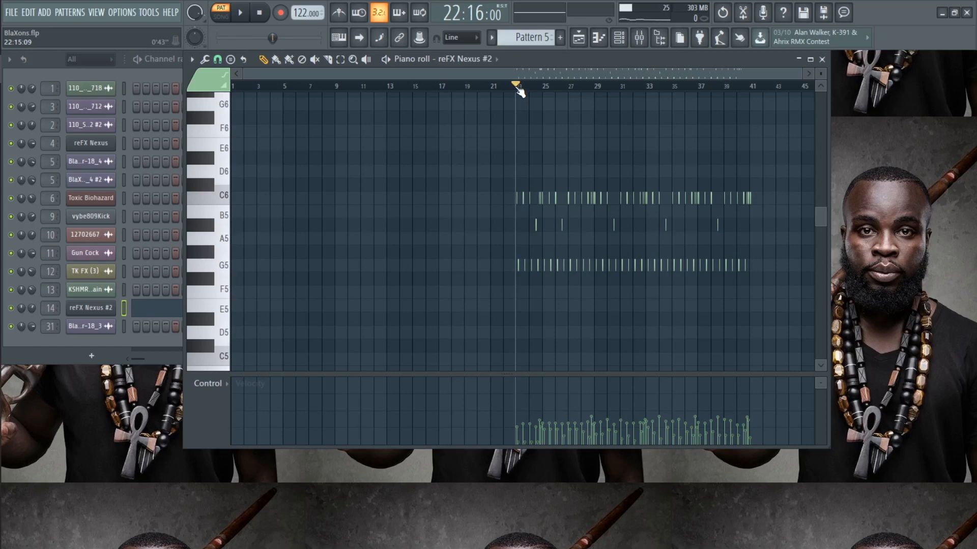
- Play Pattern 5's reFX Nexus #2 notes while examining them up close, closing the piano roll when done
{"action": "key", "text": "space"}
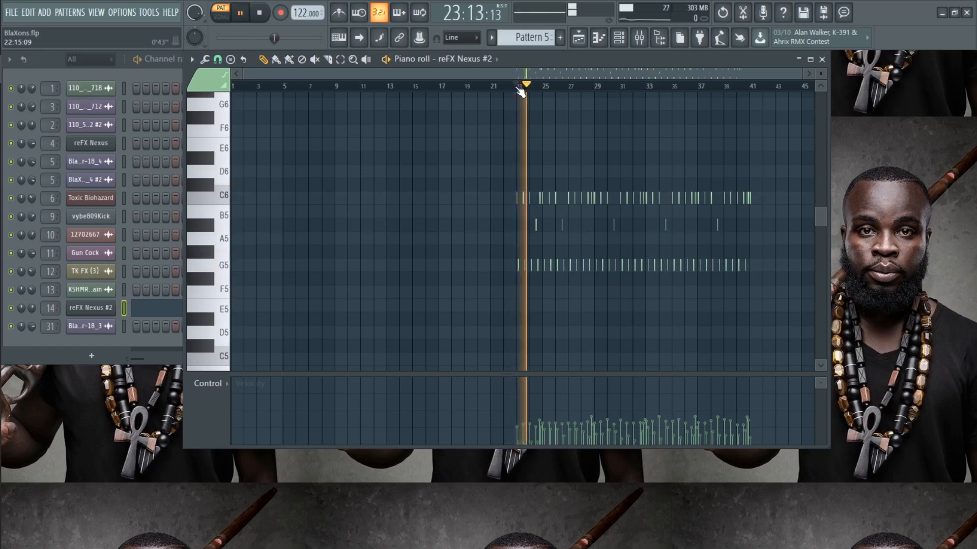
{"action": "scroll", "coordinate": [806, 283], "scroll_direction": "up", "scroll_amount": 3}
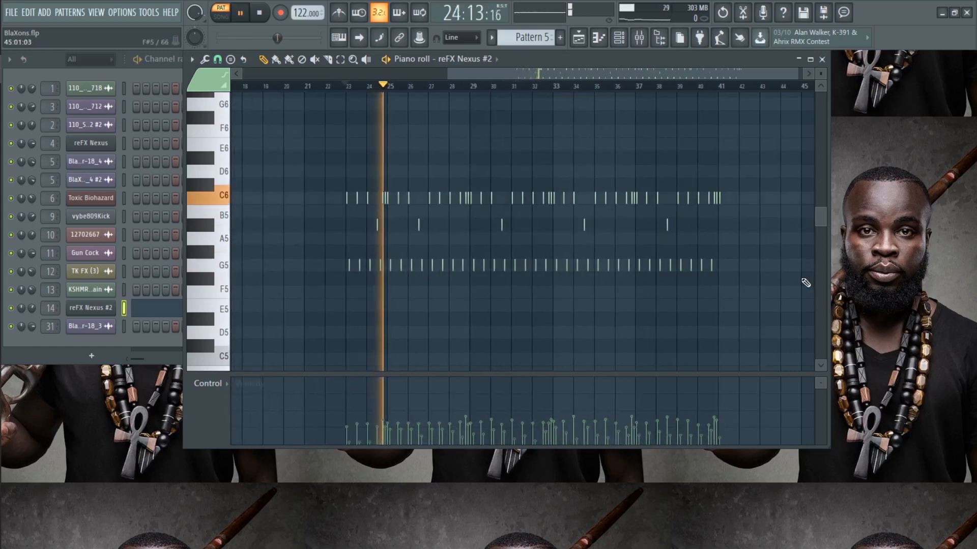
{"action": "scroll", "coordinate": [806, 282], "scroll_direction": "up", "scroll_amount": 1}
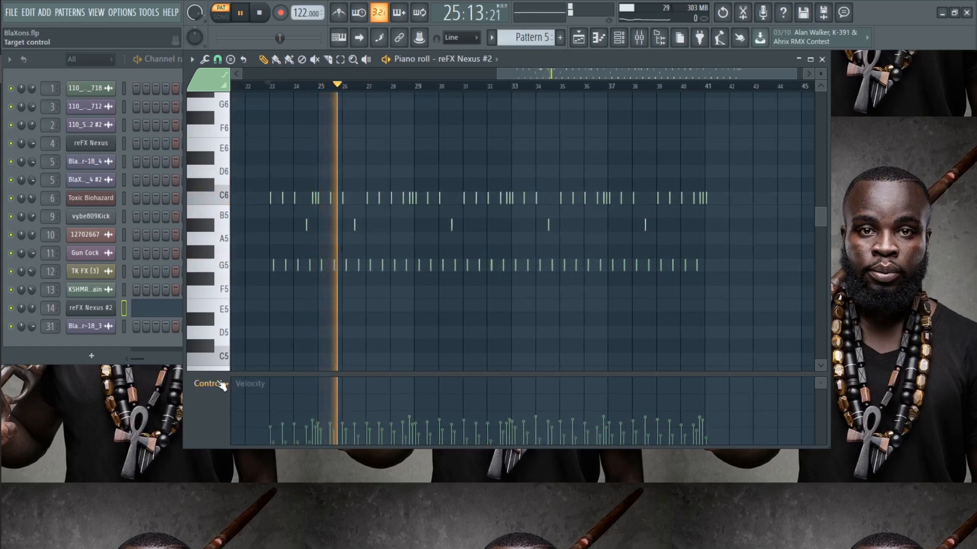
{"action": "key", "text": "space"}
{"action": "scroll", "coordinate": [741, 263], "scroll_direction": "down", "scroll_amount": 2}
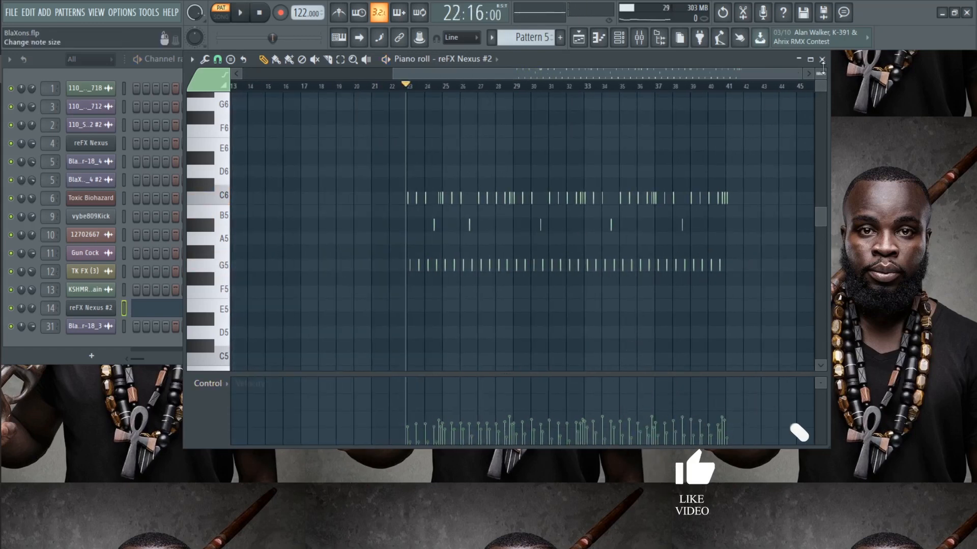
{"action": "scroll", "coordinate": [741, 283], "scroll_direction": "up", "scroll_amount": 2}
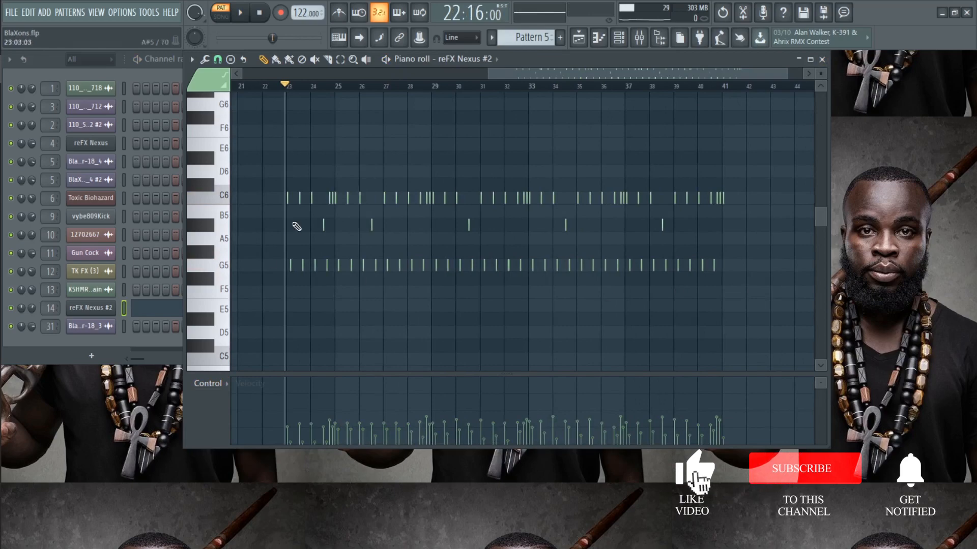
{"action": "left_click", "coordinate": [821, 59]}
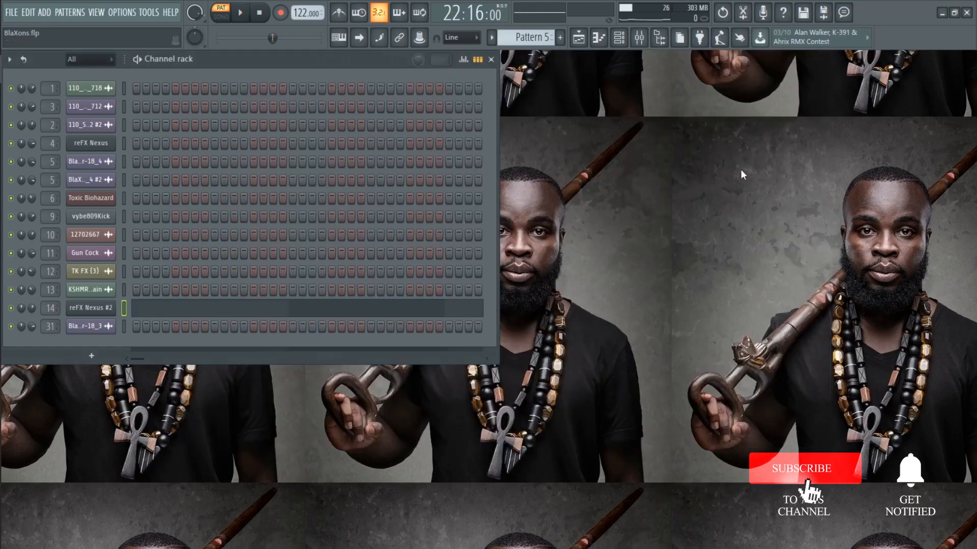
- Review the playlist arrangement and pattern list, pick the first clip on the Vocal Sample track, and close the playlist
{"action": "left_click", "coordinate": [579, 37]}
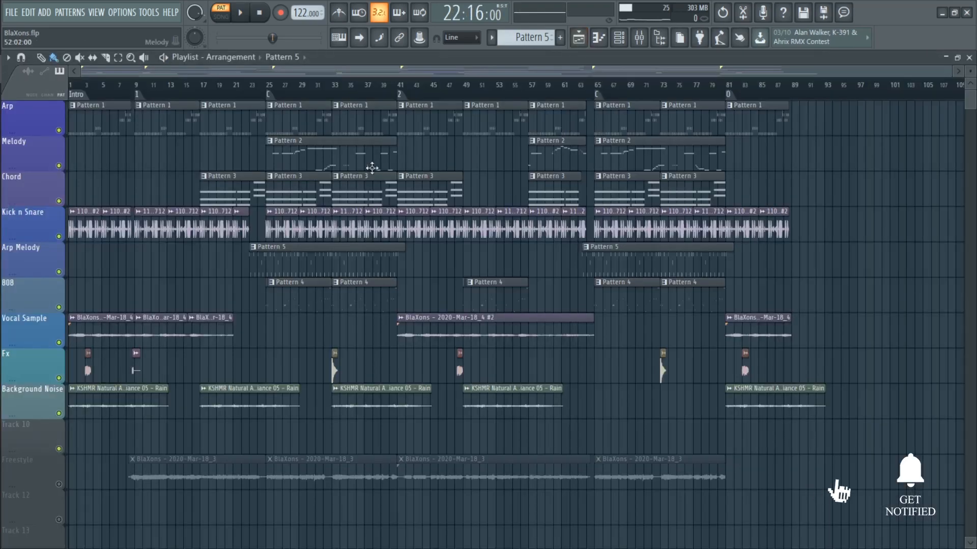
{"action": "scroll", "coordinate": [87, 452], "scroll_direction": "up", "scroll_amount": 2}
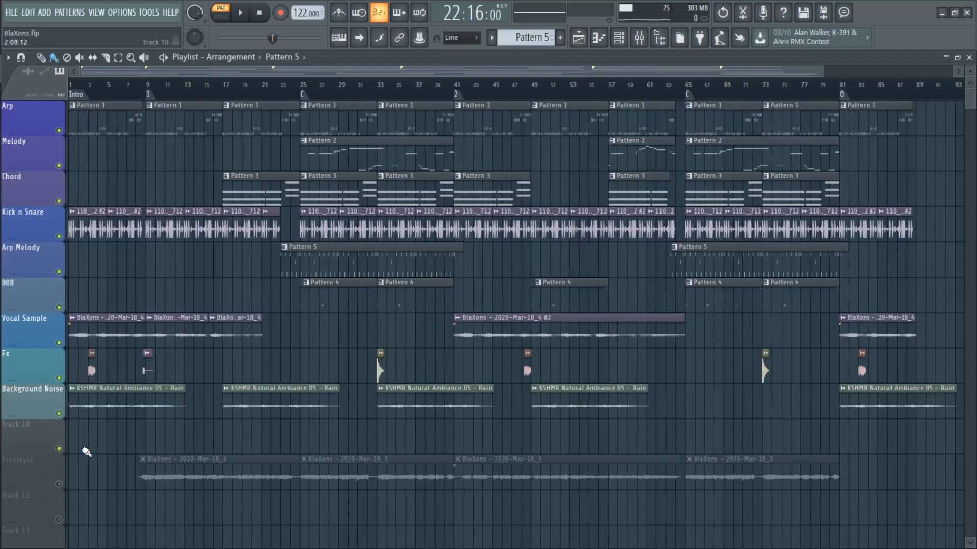
{"action": "left_click", "coordinate": [491, 38]}
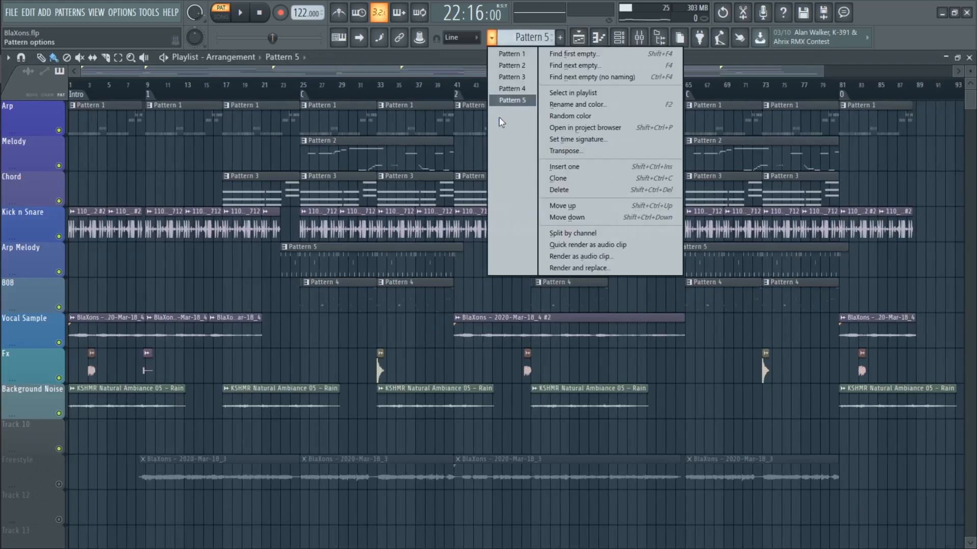
{"action": "left_click", "coordinate": [98, 436]}
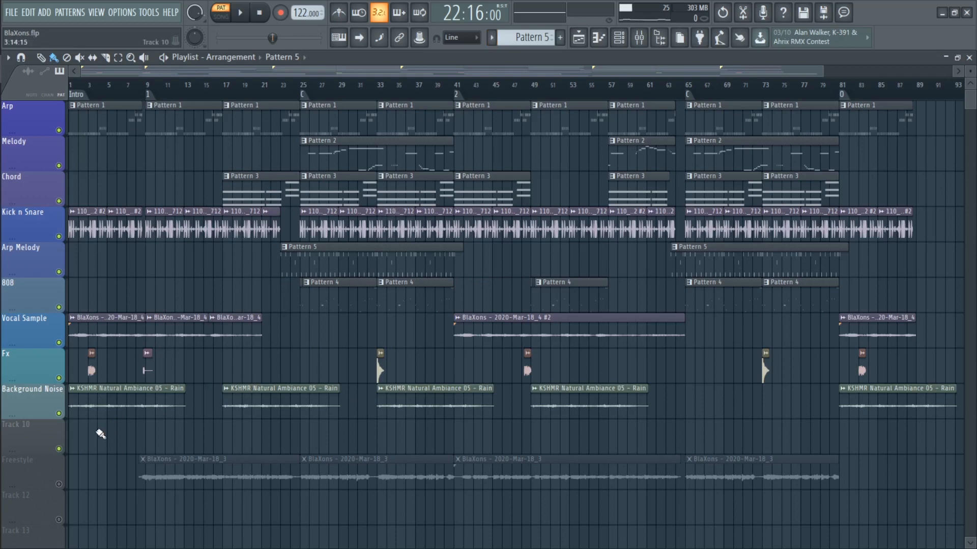
{"action": "scroll", "coordinate": [97, 436], "scroll_direction": "down", "scroll_amount": 2}
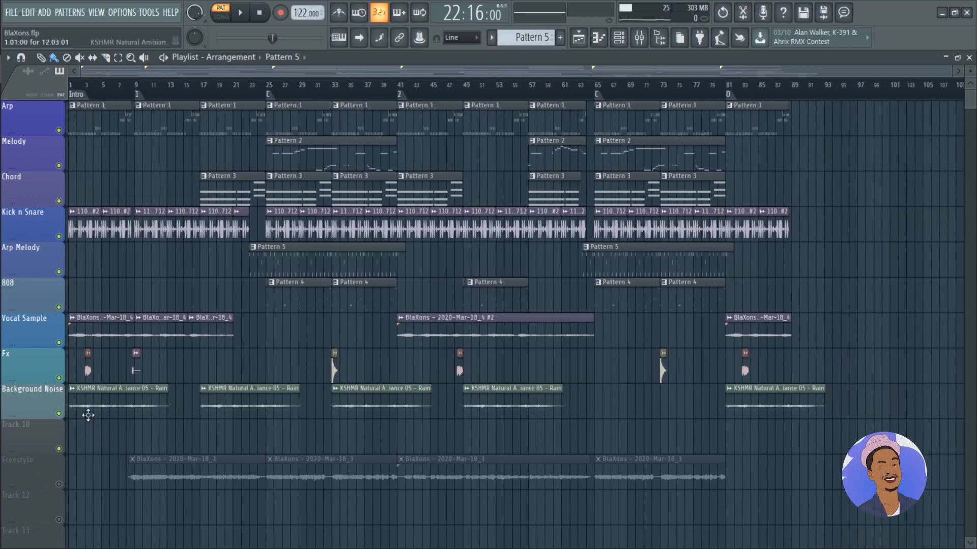
{"action": "left_click", "coordinate": [84, 328]}
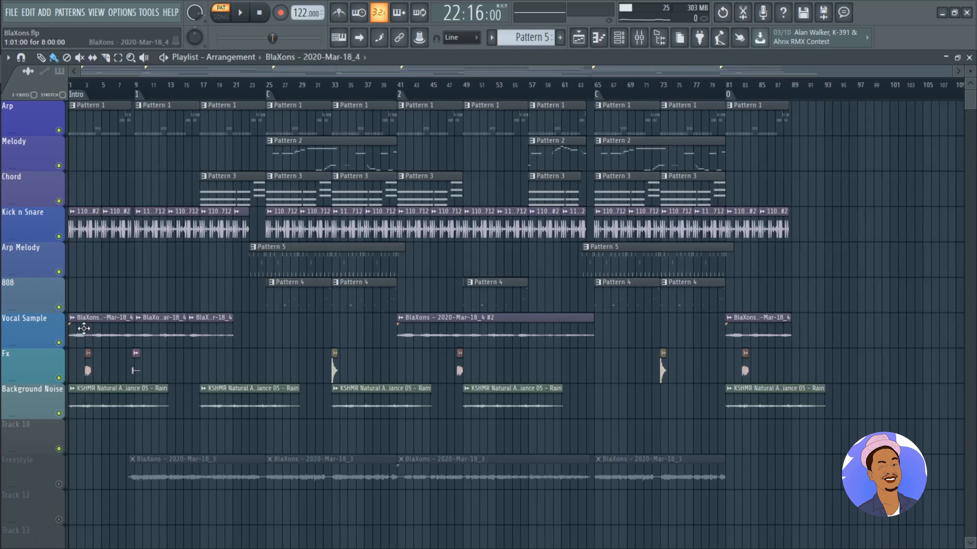
{"action": "left_click", "coordinate": [969, 58]}
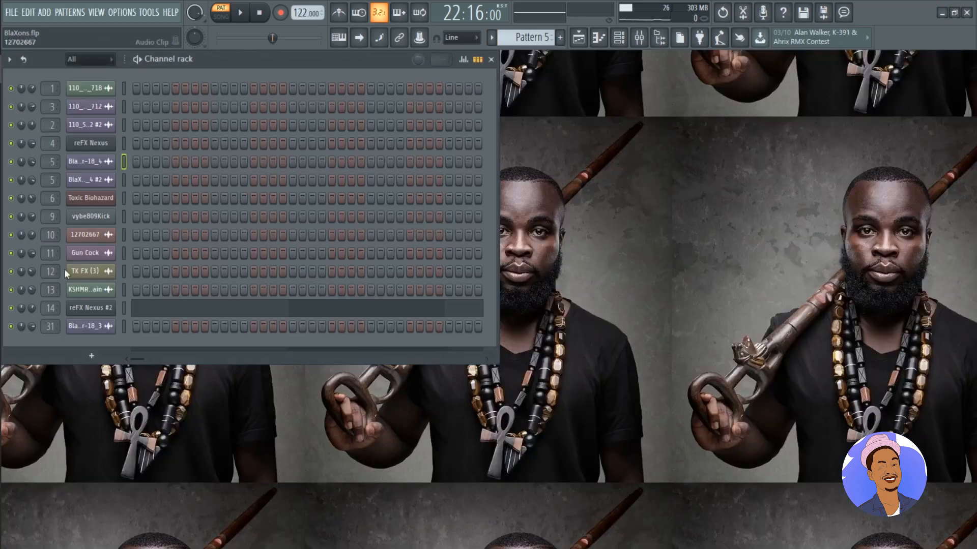
- Open the BlaXons - 2020-Mar-18_4 channel's sample settings and preview the vocal while checking its levels in the mixer
{"action": "left_click", "coordinate": [89, 162]}
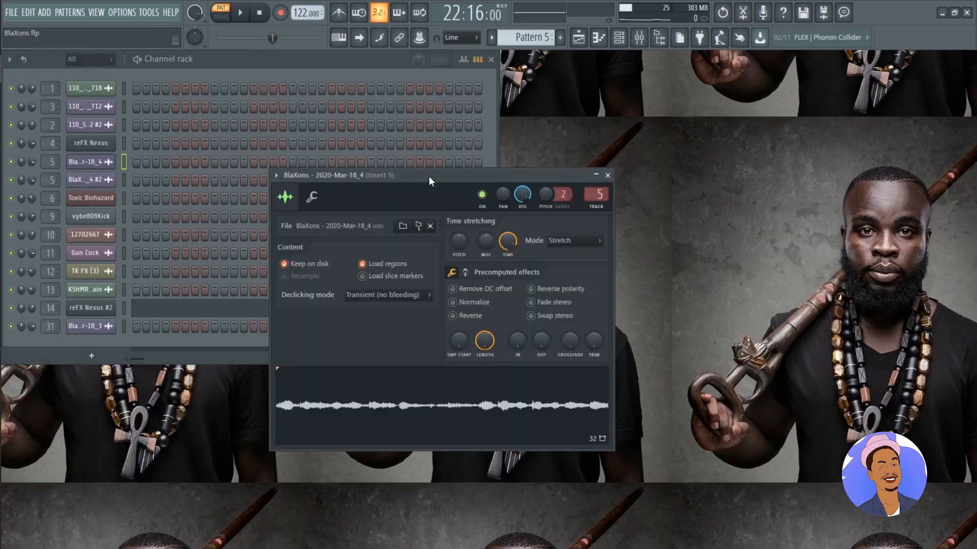
{"action": "left_click_drag", "start_coordinate": [429, 176], "coordinate": [406, 155]}
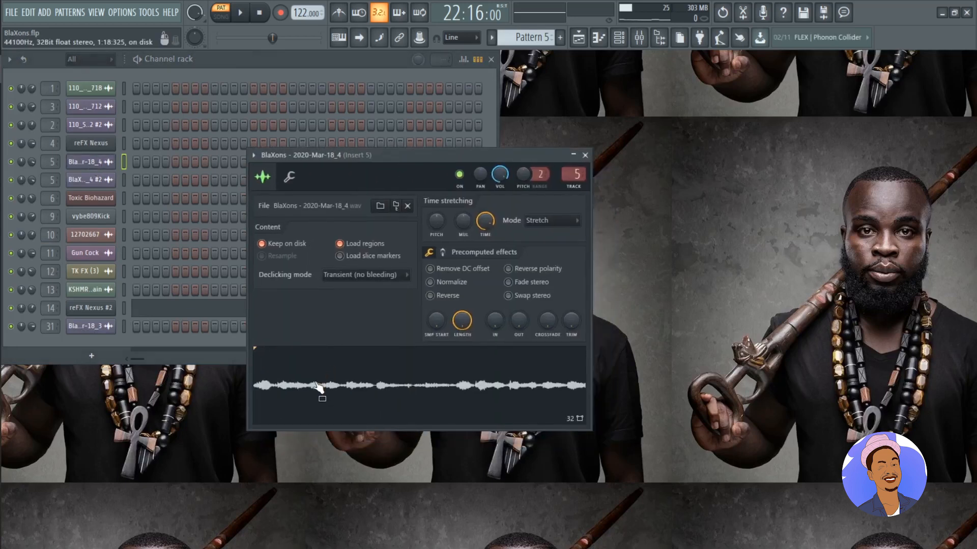
{"action": "key", "text": "F9"}
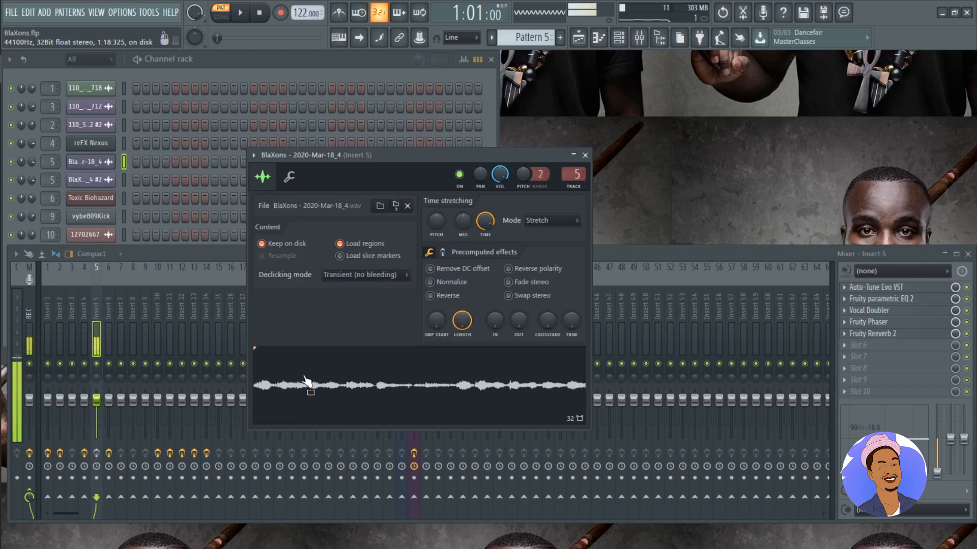
{"action": "left_click", "coordinate": [438, 395]}
{"action": "key", "text": "F9"}
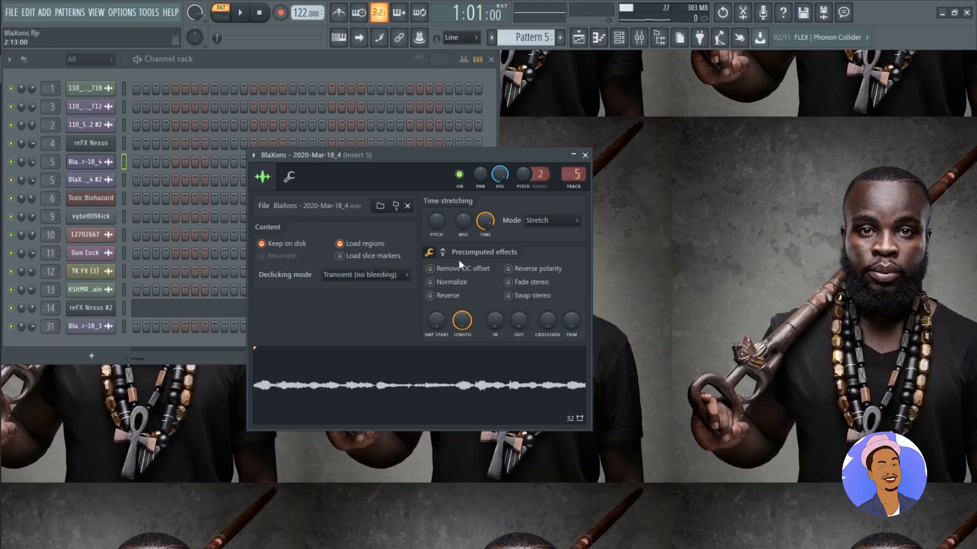
- Check the vocal sample channel's miscellaneous functions and close its settings window
{"action": "left_click", "coordinate": [290, 178]}
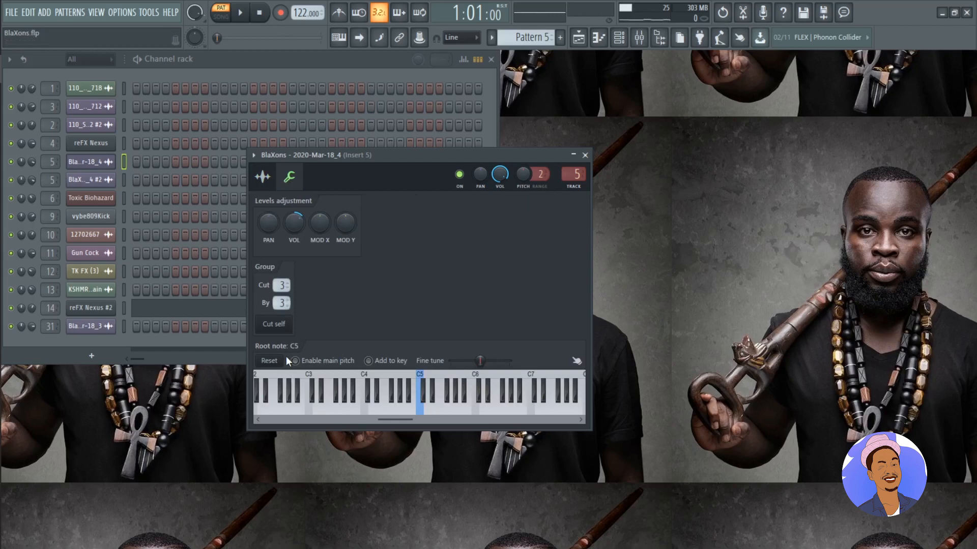
{"action": "left_click", "coordinate": [264, 179]}
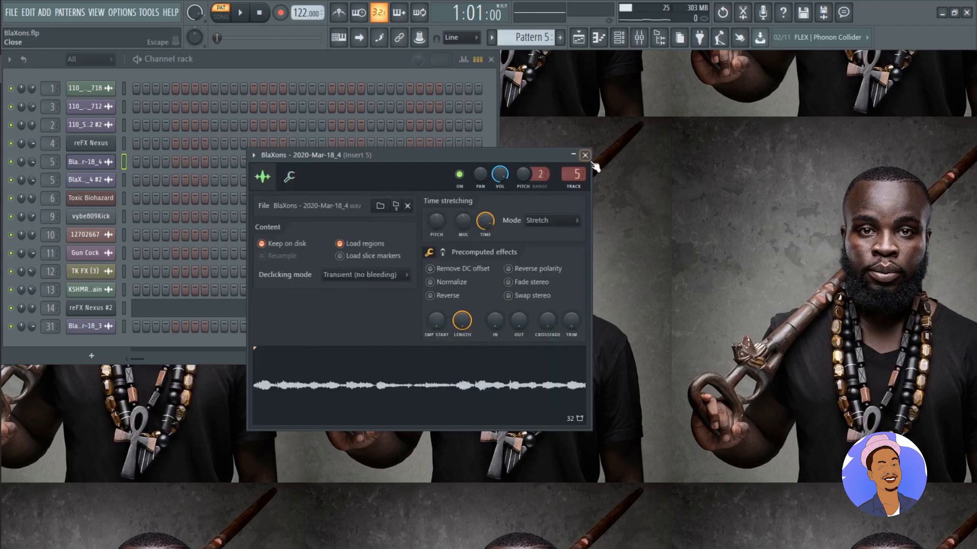
{"action": "left_click", "coordinate": [585, 155]}
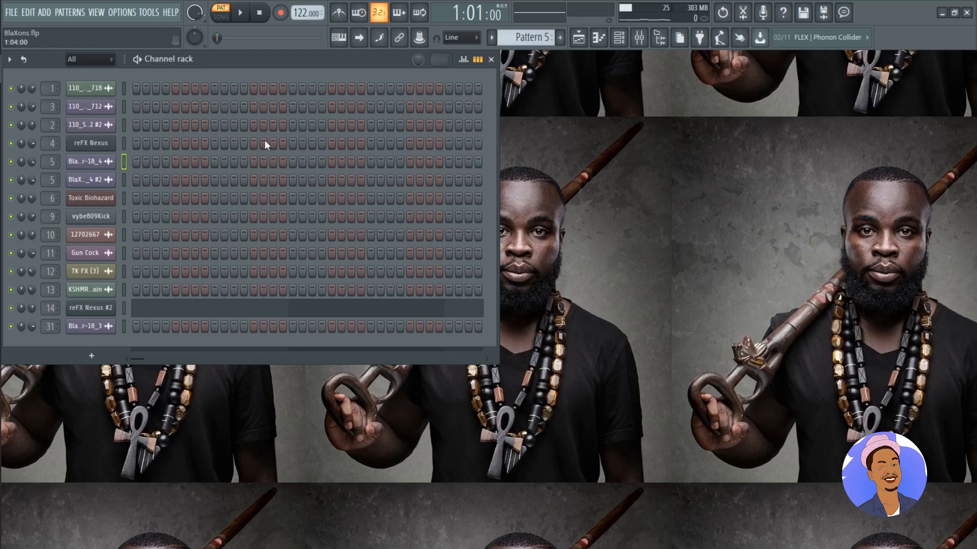
- Open the mixer and inspect the Auto-Tune Evo VST settings on Insert 5, closing the plugin window when done
{"action": "left_click", "coordinate": [641, 39]}
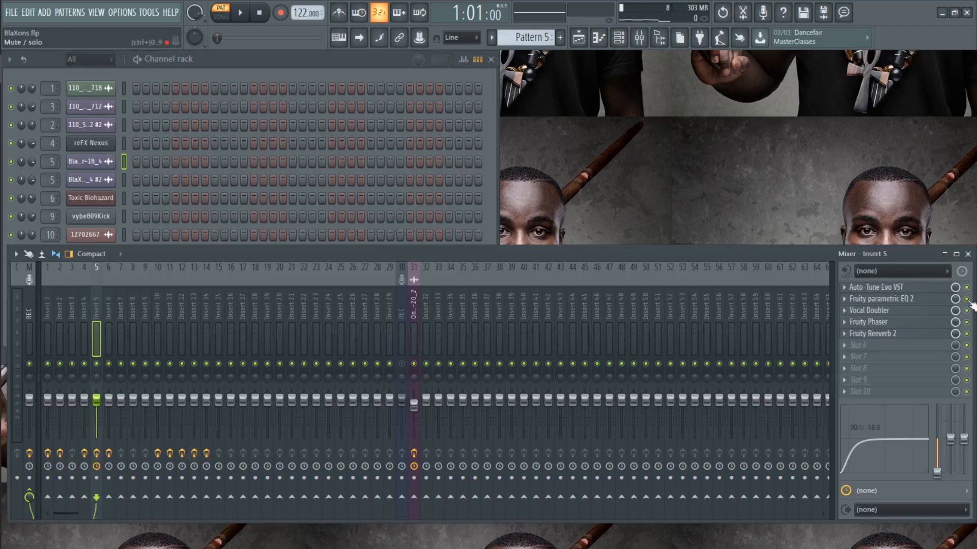
{"action": "left_click", "coordinate": [877, 288]}
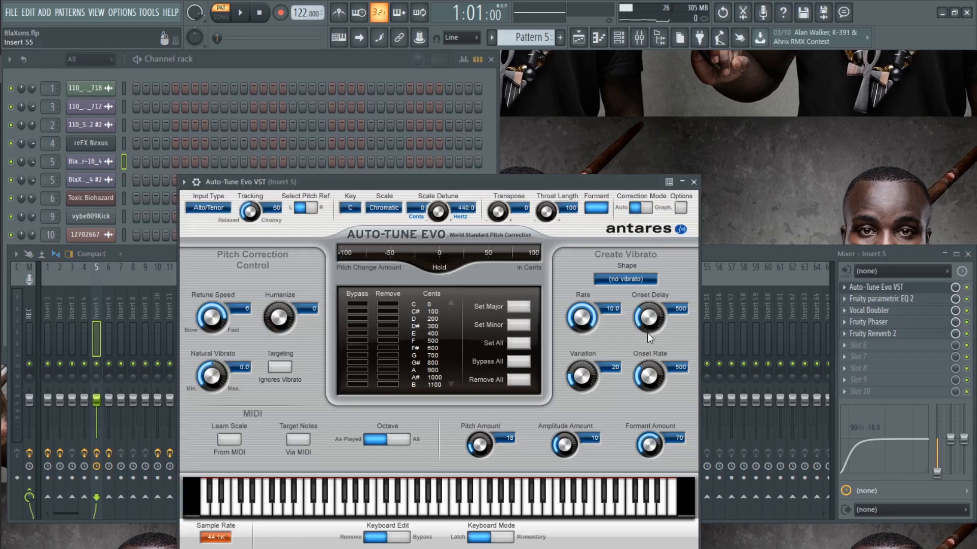
{"action": "left_click", "coordinate": [694, 183]}
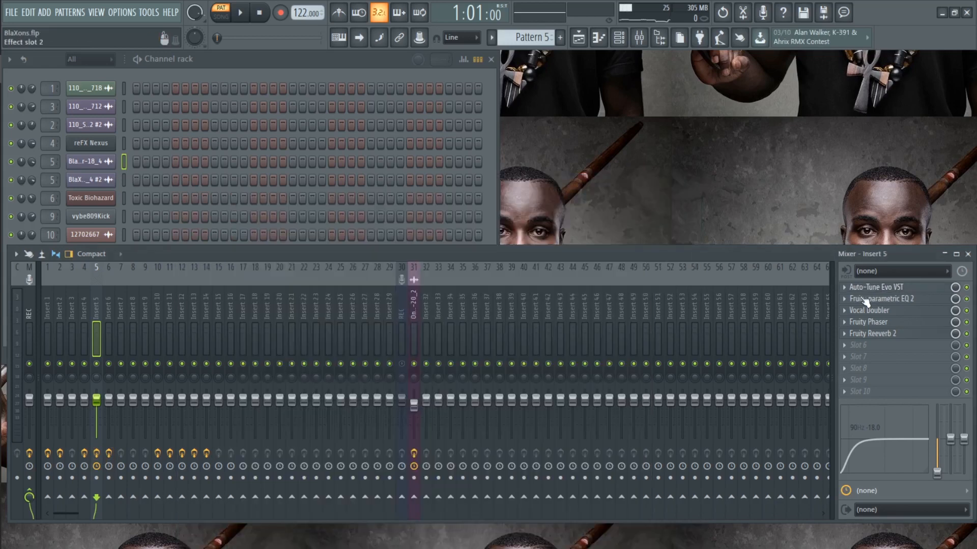
- Inspect the Fruity parametric EQ 2 curve on Insert 5, bringing its window fully into view and closing it when done
{"action": "left_click", "coordinate": [870, 305]}
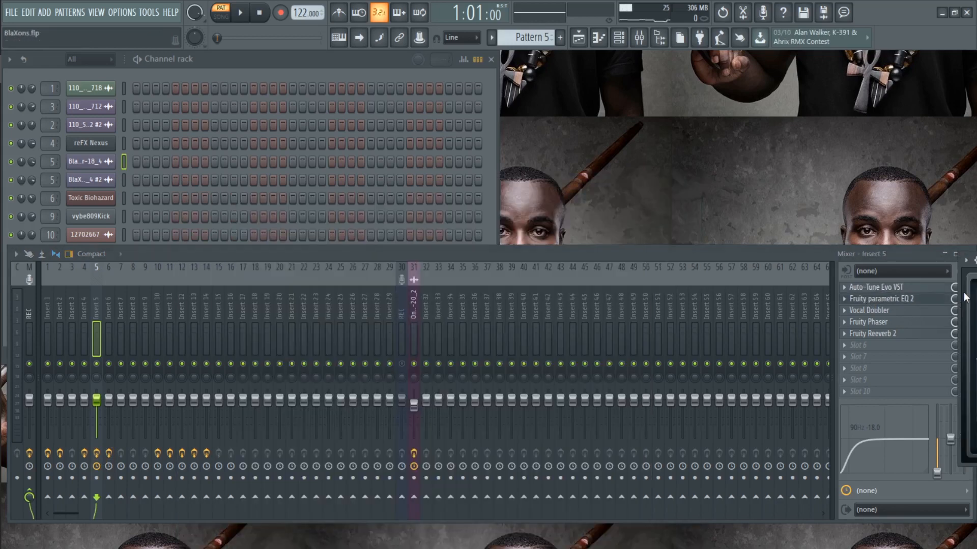
{"action": "left_click_drag", "start_coordinate": [960, 288], "coordinate": [809, 286]}
{"action": "left_click_drag", "start_coordinate": [936, 265], "coordinate": [273, 234]}
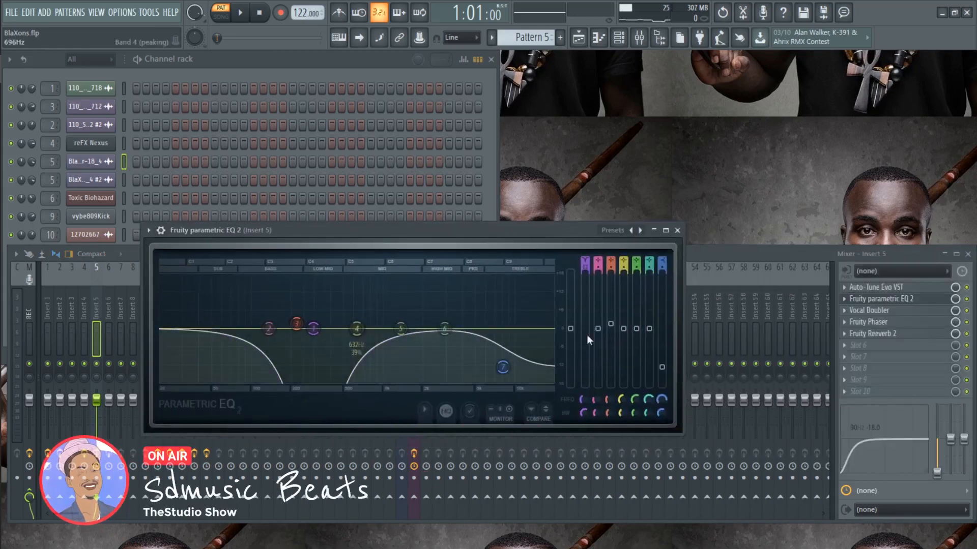
{"action": "left_click", "coordinate": [677, 231]}
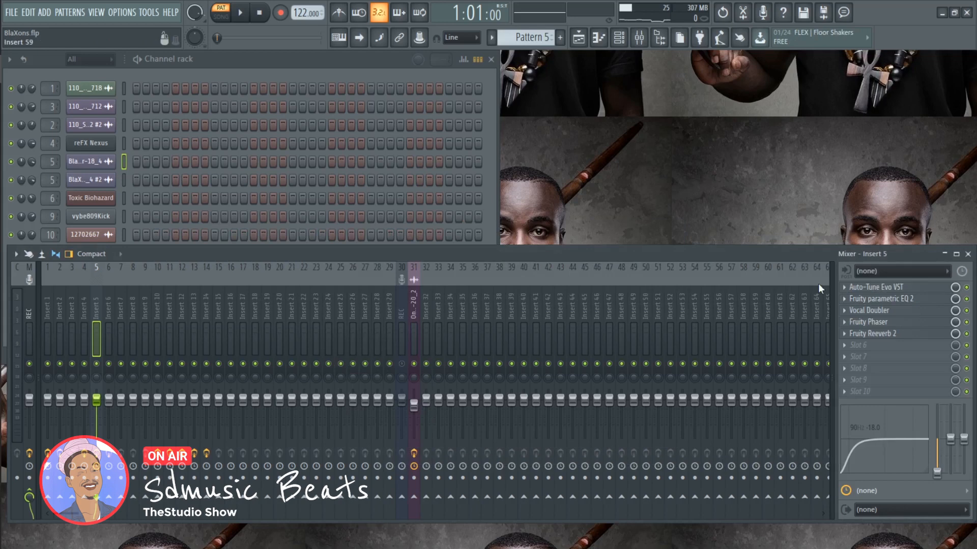
- Inspect the Vocal Doubler settings on Insert 5, moving its window aside and closing it when done
{"action": "left_click", "coordinate": [875, 312]}
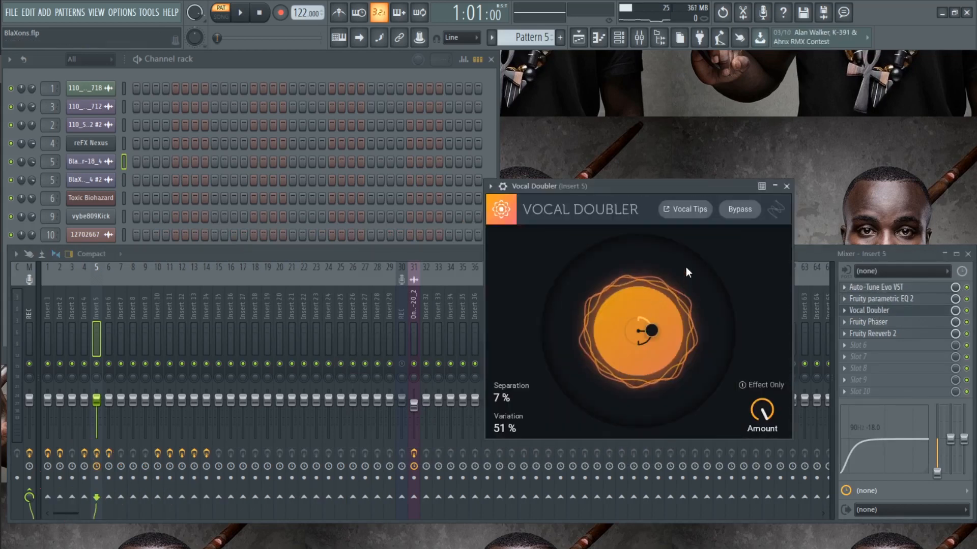
{"action": "left_click_drag", "start_coordinate": [649, 187], "coordinate": [627, 184]}
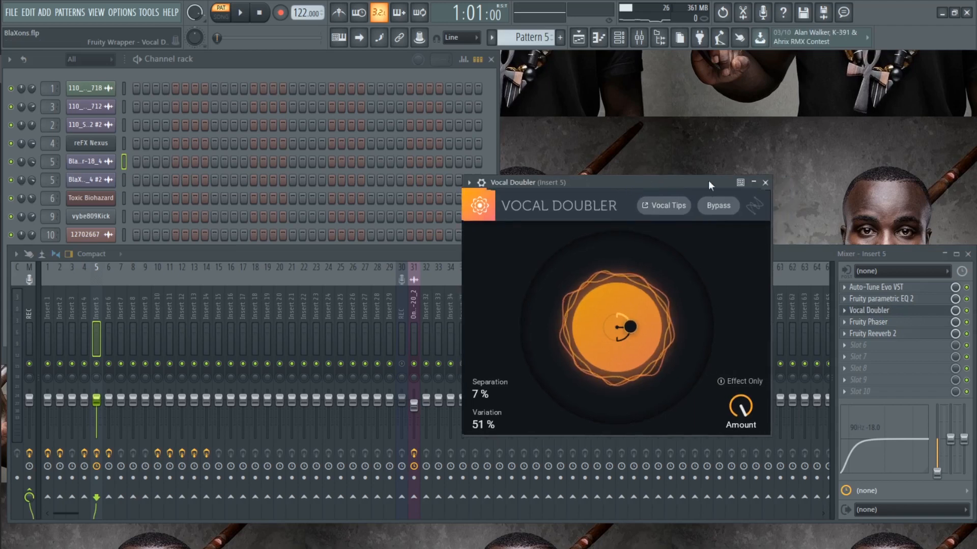
{"action": "left_click", "coordinate": [765, 183]}
- Inspect the Fruity Phaser settings on Insert 5, moving its window clear of the effect slots and closing it when done
{"action": "left_click", "coordinate": [829, 322]}
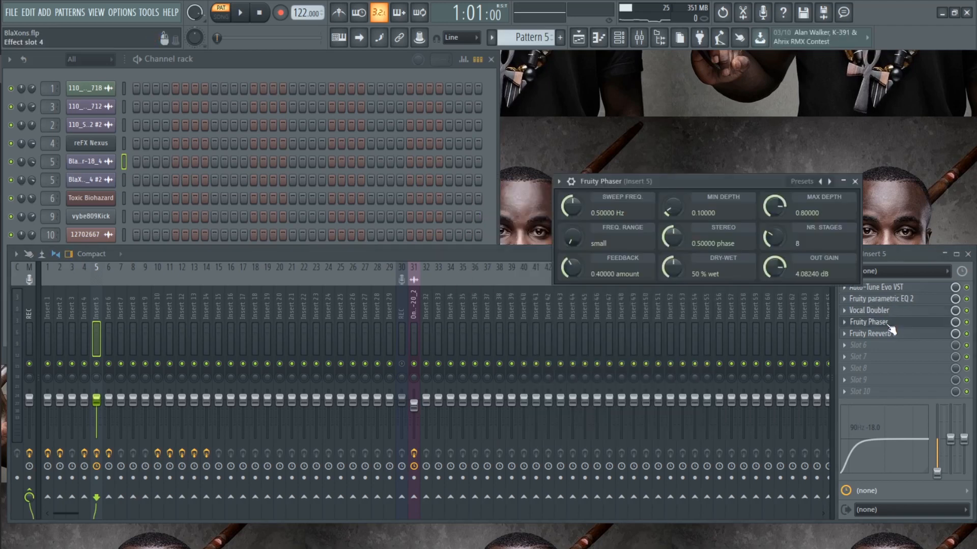
{"action": "left_click_drag", "start_coordinate": [750, 182], "coordinate": [698, 183]}
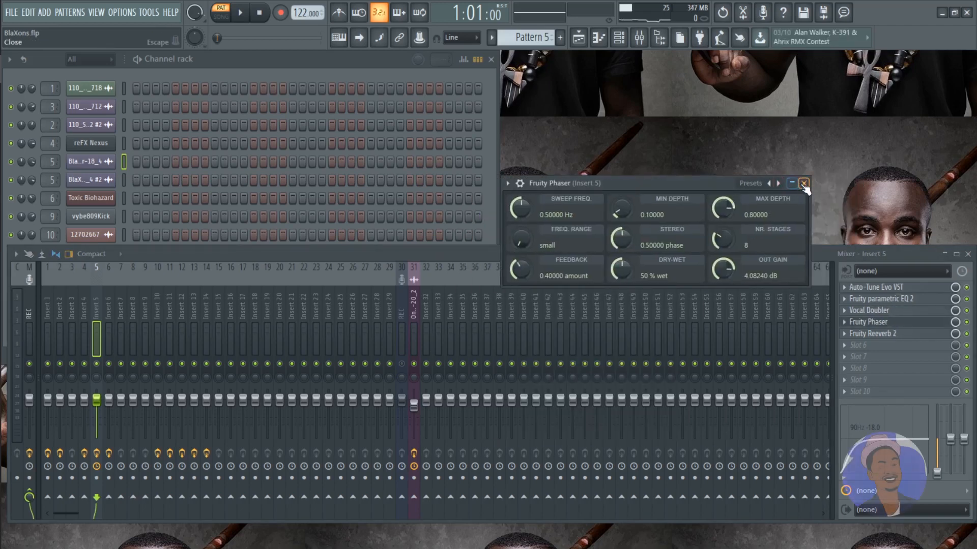
{"action": "left_click", "coordinate": [801, 182]}
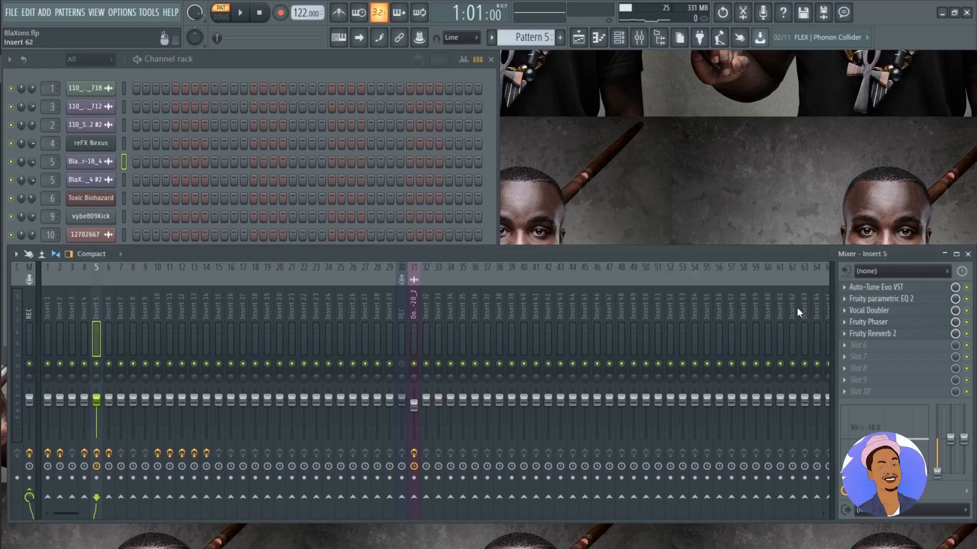
- Inspect the Fruity Reeverb 2 settings on Insert 5, repositioning its window and closing it when done
{"action": "left_click", "coordinate": [890, 335]}
{"action": "left_click_drag", "start_coordinate": [470, 197], "coordinate": [623, 177]}
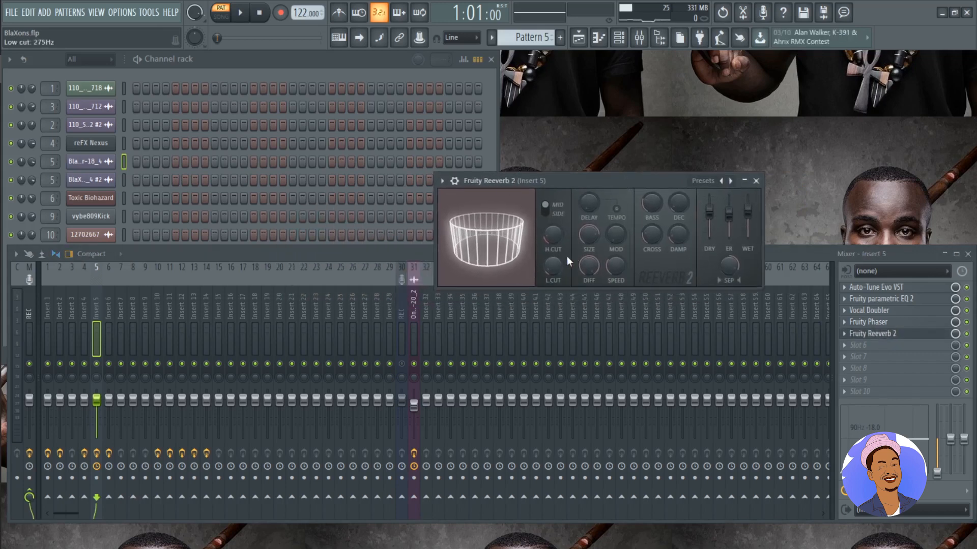
{"action": "left_click", "coordinate": [756, 181]}
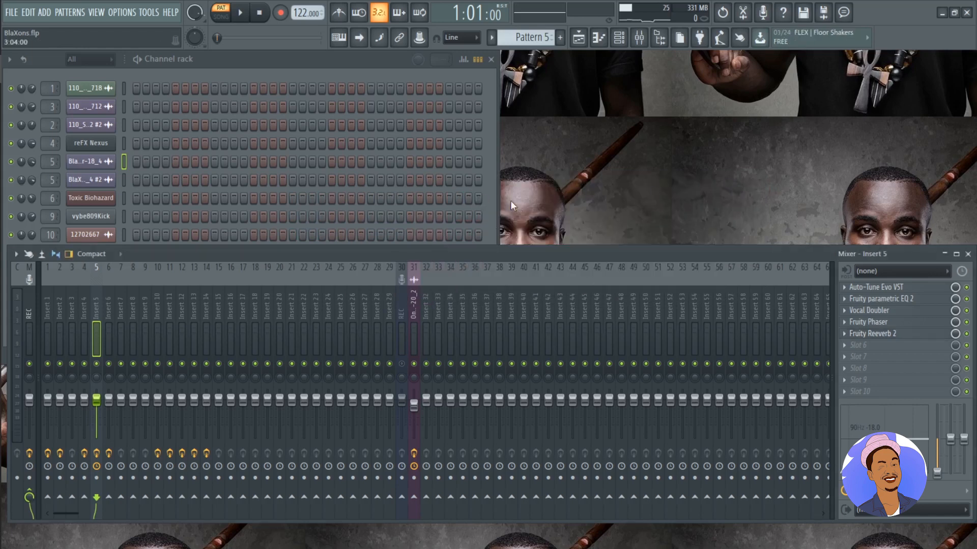
- Preview the BlaXons - 2020-Mar-18_4 sample through its effects chain, start pattern playback, and close the channel's settings window
{"action": "left_click", "coordinate": [93, 161]}
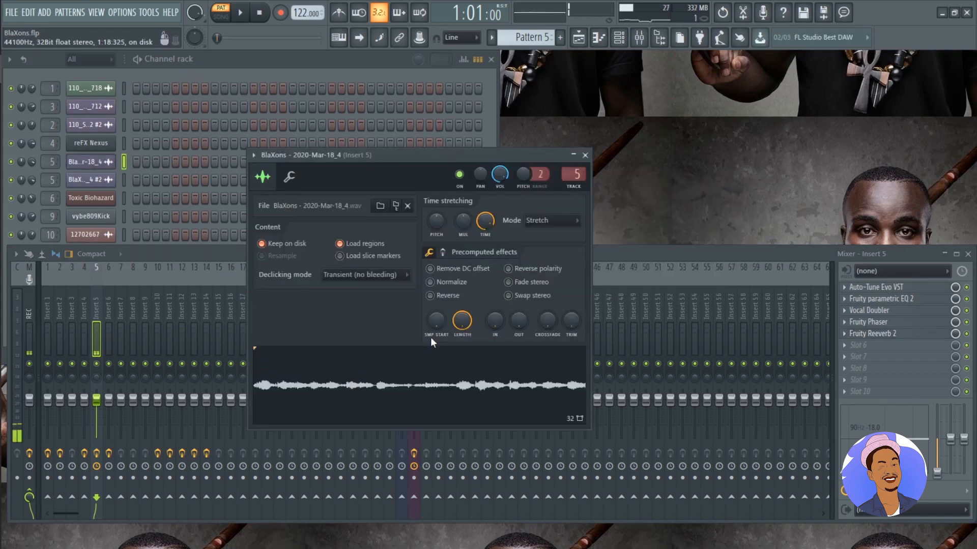
{"action": "left_click_drag", "start_coordinate": [445, 151], "coordinate": [566, 133]}
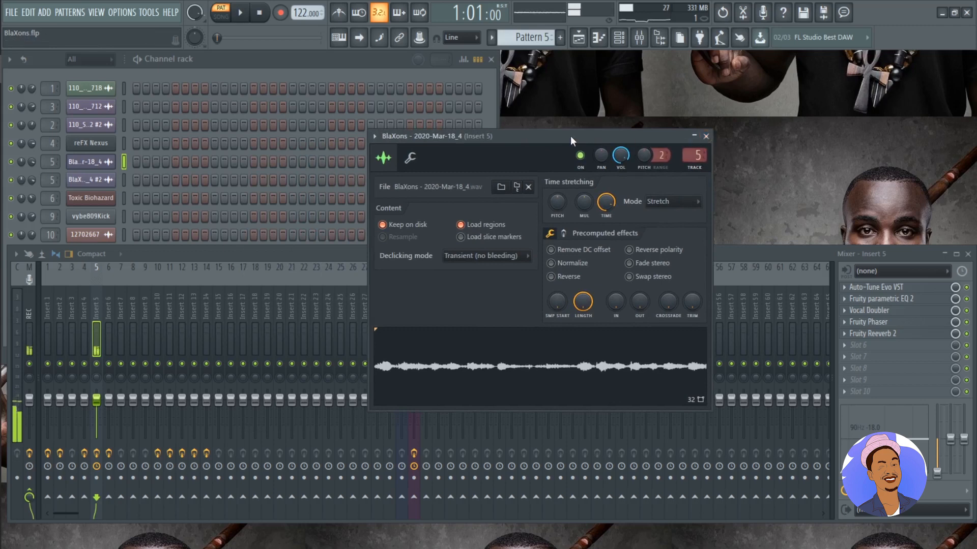
{"action": "key", "text": "space"}
{"action": "left_click", "coordinate": [707, 136]}
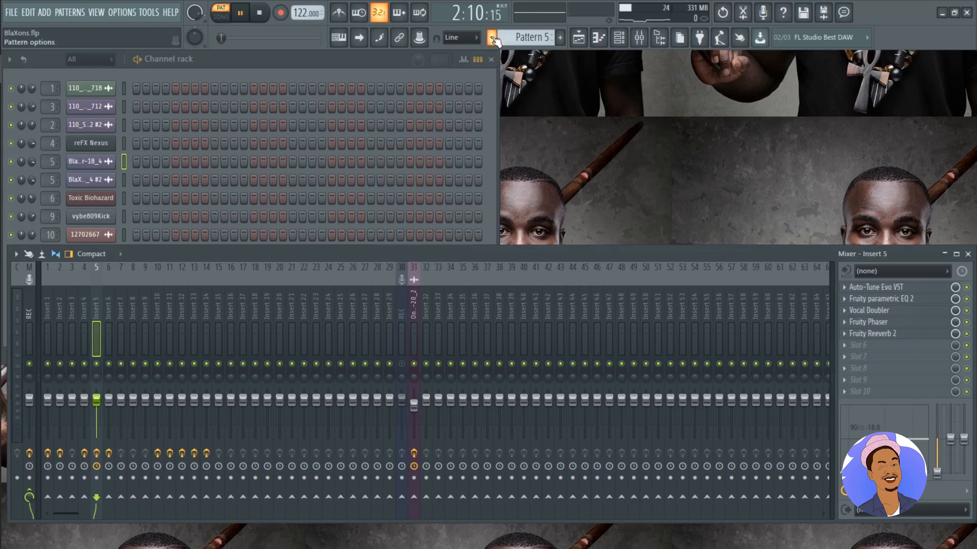
- Open the playlist and inspect the TK FX (3) and Gun Cock samples placed on the Fx track
{"action": "left_click", "coordinate": [578, 39]}
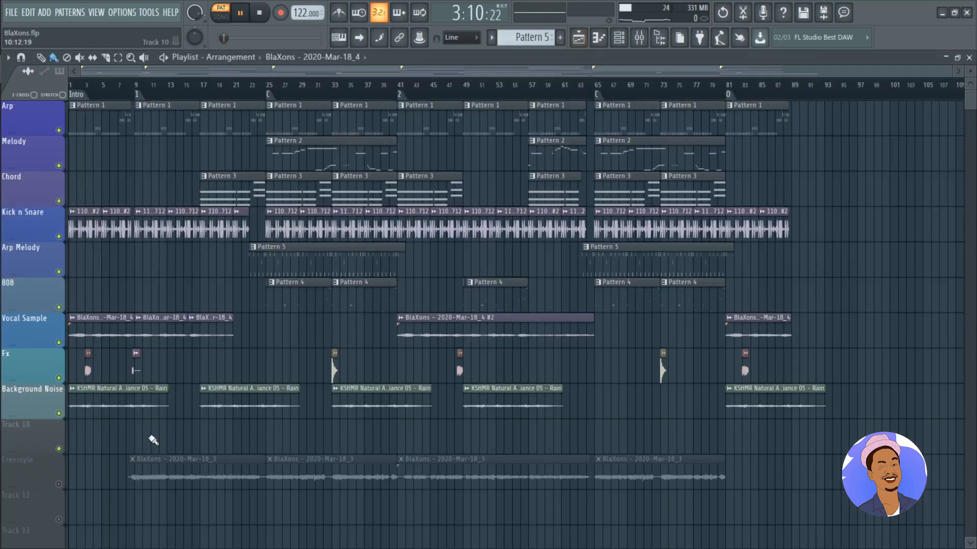
{"action": "scroll", "coordinate": [266, 359], "scroll_direction": "down", "scroll_amount": 1}
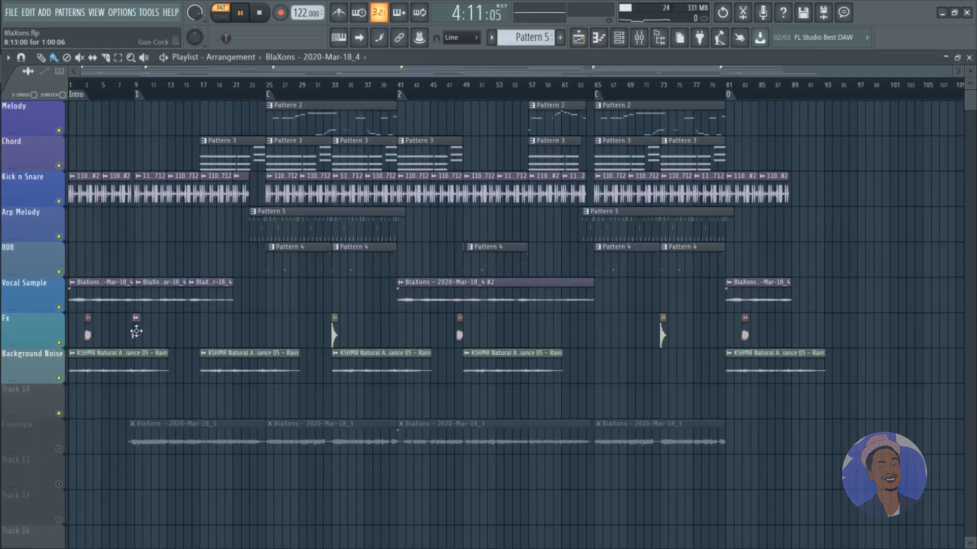
{"action": "double_click", "coordinate": [334, 333]}
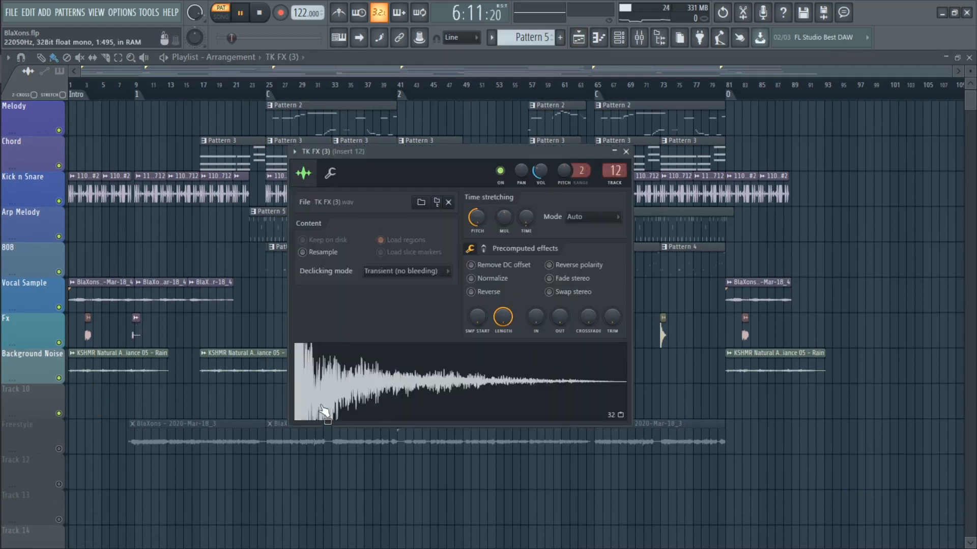
{"action": "left_click", "coordinate": [625, 152]}
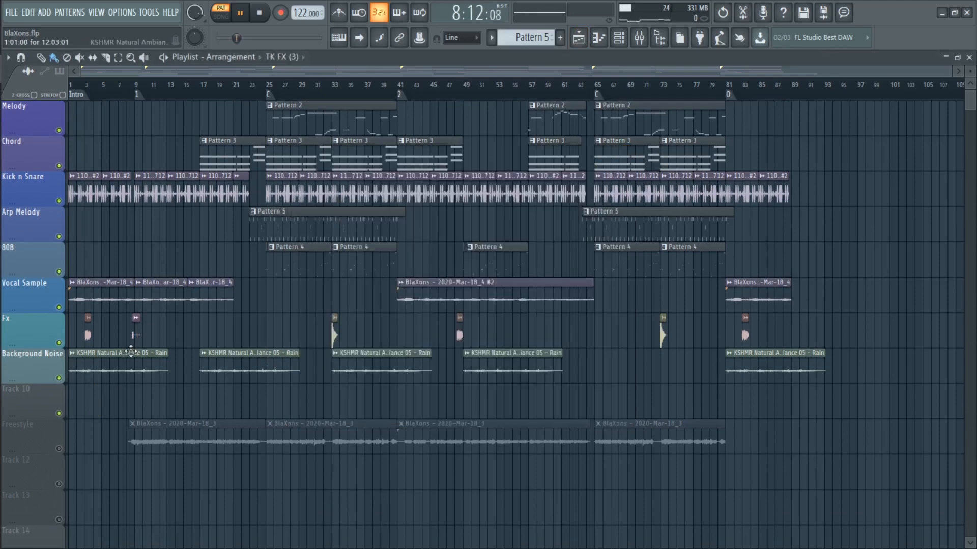
{"action": "double_click", "coordinate": [134, 334]}
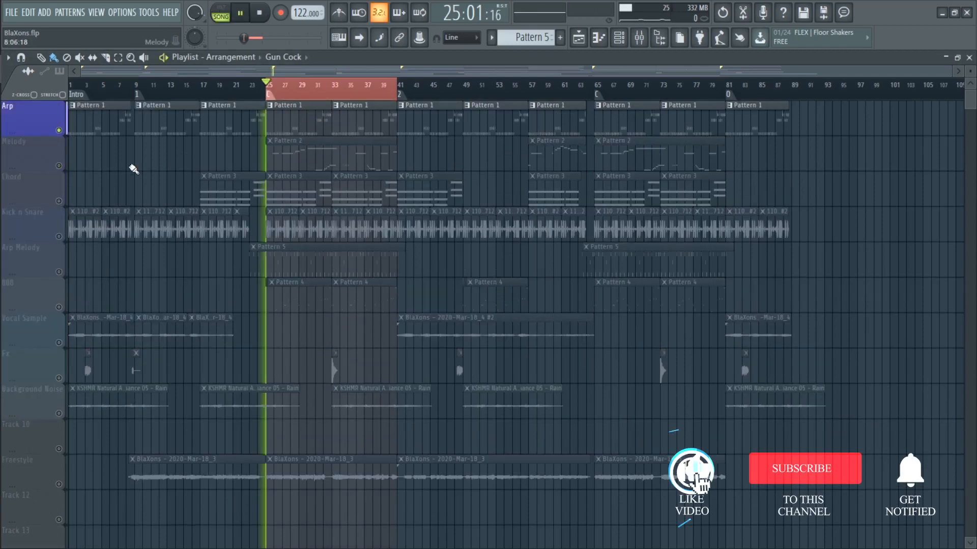
- Unmute the Kick n Snare track while the chorus section loops with the Arp track
{"action": "scroll", "coordinate": [135, 173], "scroll_direction": "up", "scroll_amount": 3}
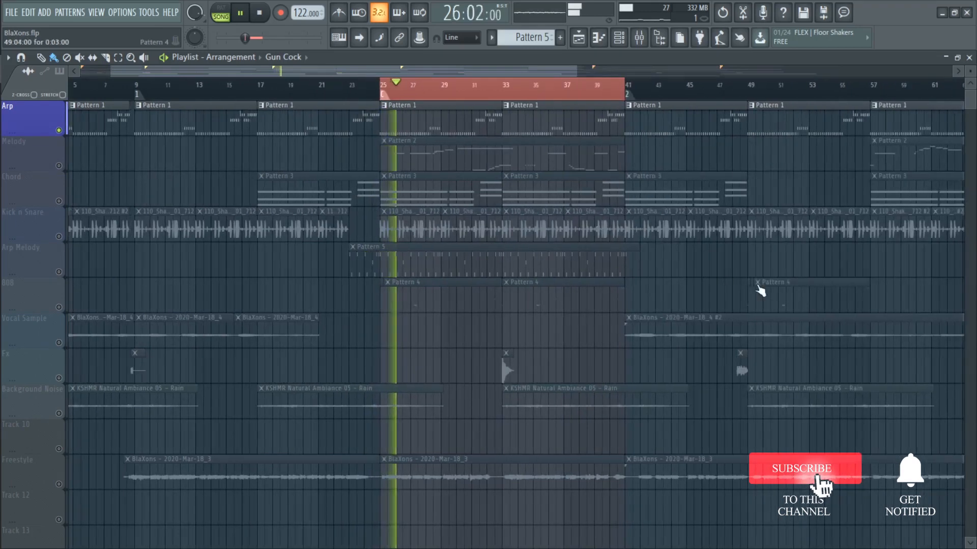
{"action": "scroll", "coordinate": [776, 288], "scroll_direction": "up", "scroll_amount": 2}
{"action": "scroll", "coordinate": [776, 287], "scroll_direction": "up", "scroll_amount": 2}
{"action": "scroll", "coordinate": [193, 285], "scroll_direction": "down", "scroll_amount": 2}
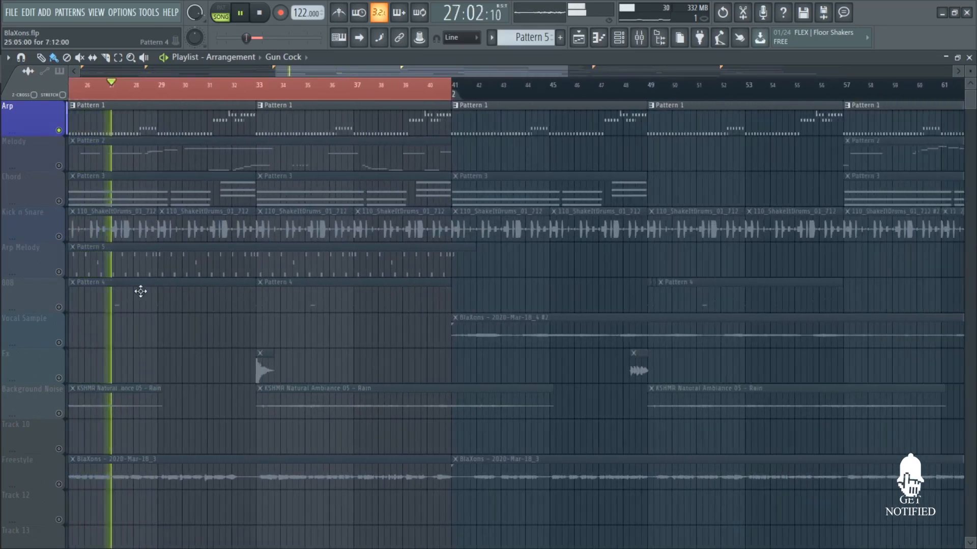
{"action": "left_click_drag", "start_coordinate": [344, 71], "coordinate": [324, 75]}
{"action": "left_click", "coordinate": [62, 239]}
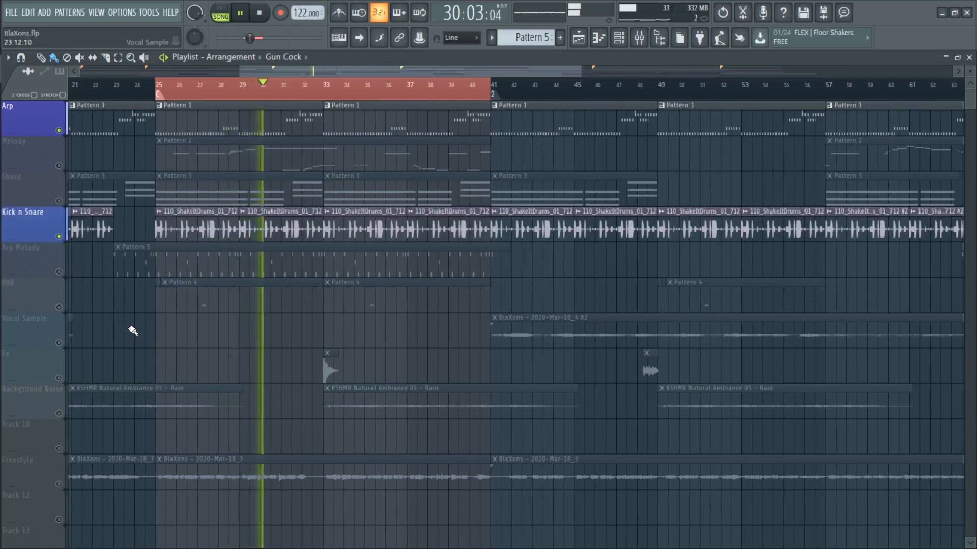
- Unmute the Background Noise track and listen to it together with the arp and drums
{"action": "scroll", "coordinate": [132, 331], "scroll_direction": "down", "scroll_amount": 2}
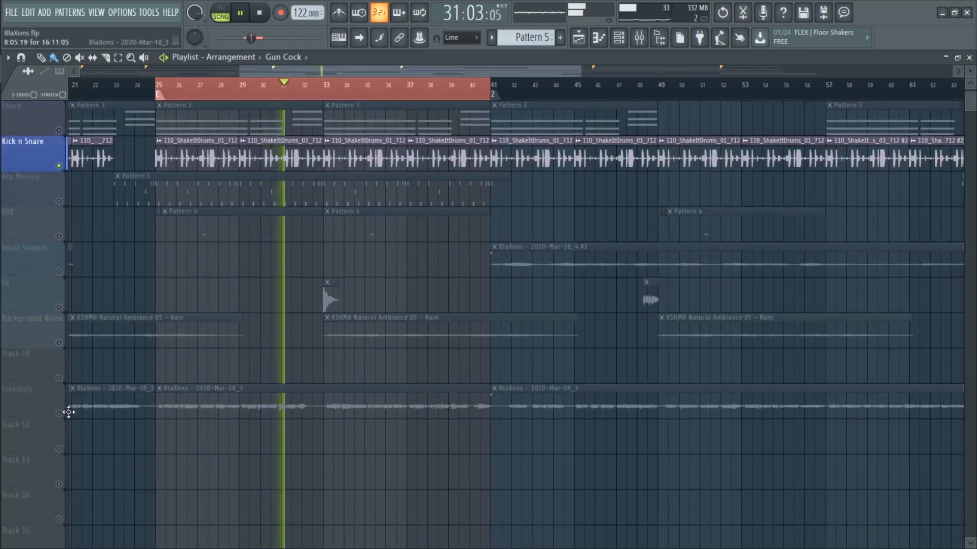
{"action": "left_click", "coordinate": [60, 344]}
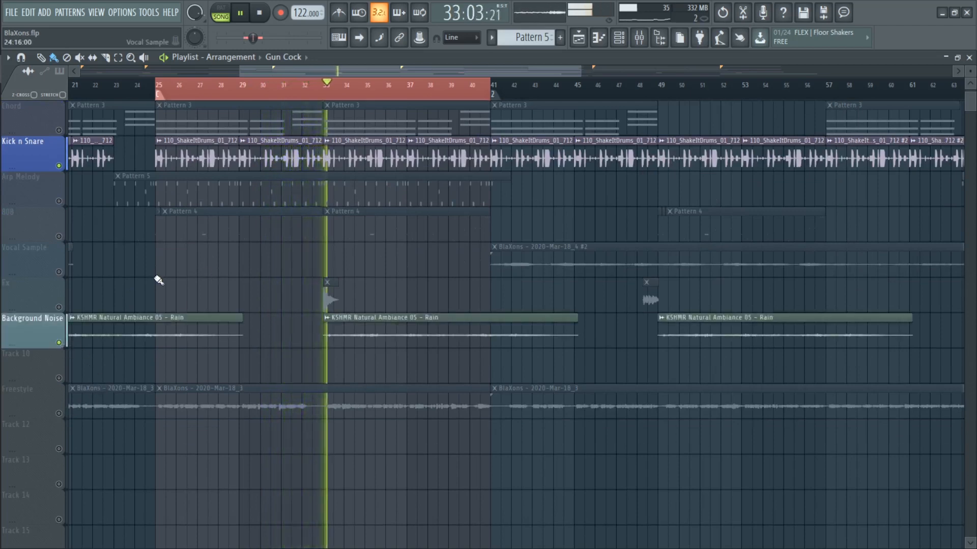
{"action": "scroll", "coordinate": [270, 304], "scroll_direction": "up", "scroll_amount": 1}
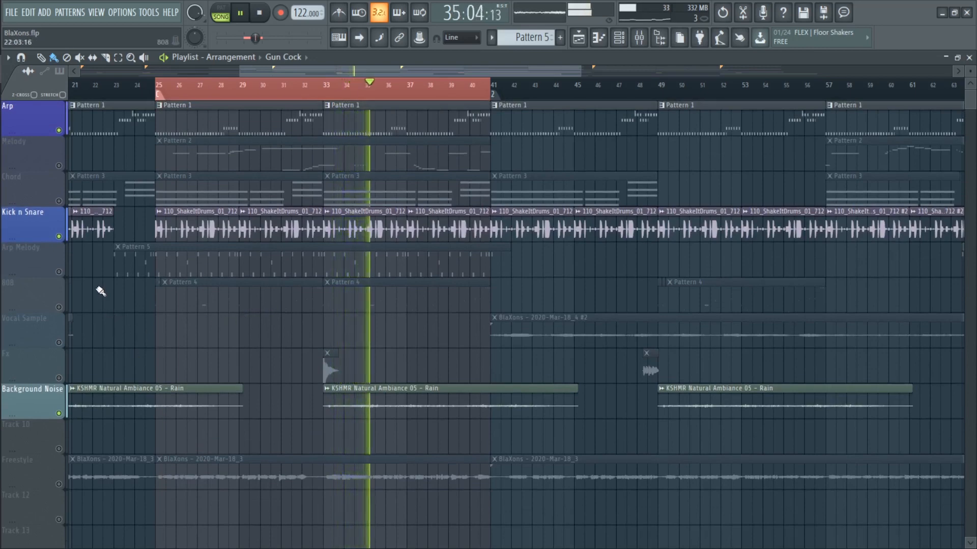
{"action": "scroll", "coordinate": [147, 359], "scroll_direction": "down", "scroll_amount": 4}
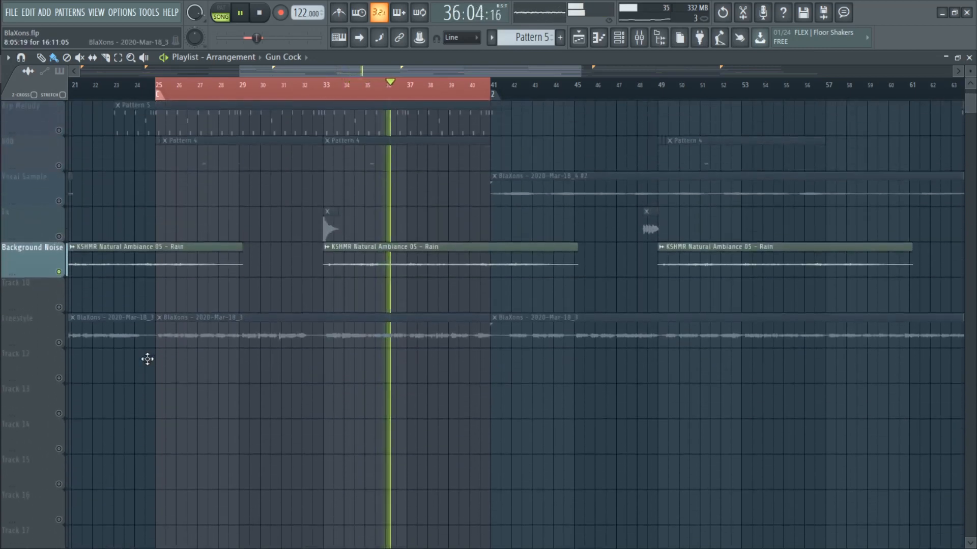
{"action": "scroll", "coordinate": [147, 358], "scroll_direction": "up", "scroll_amount": 4}
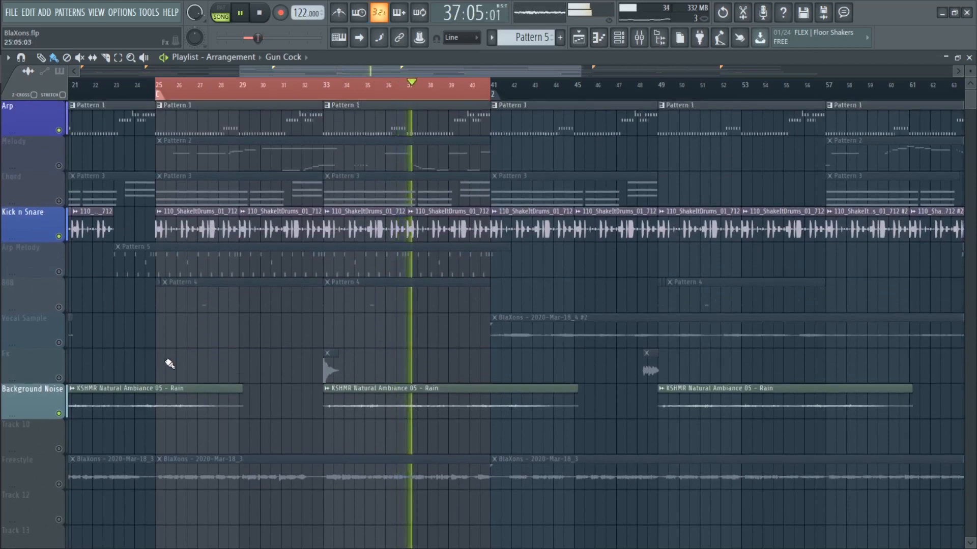
- Unmute the 808 and Arp Melody tracks during the looped chorus playback
{"action": "scroll", "coordinate": [173, 362], "scroll_direction": "down", "scroll_amount": 3, "text": "ctrl"}
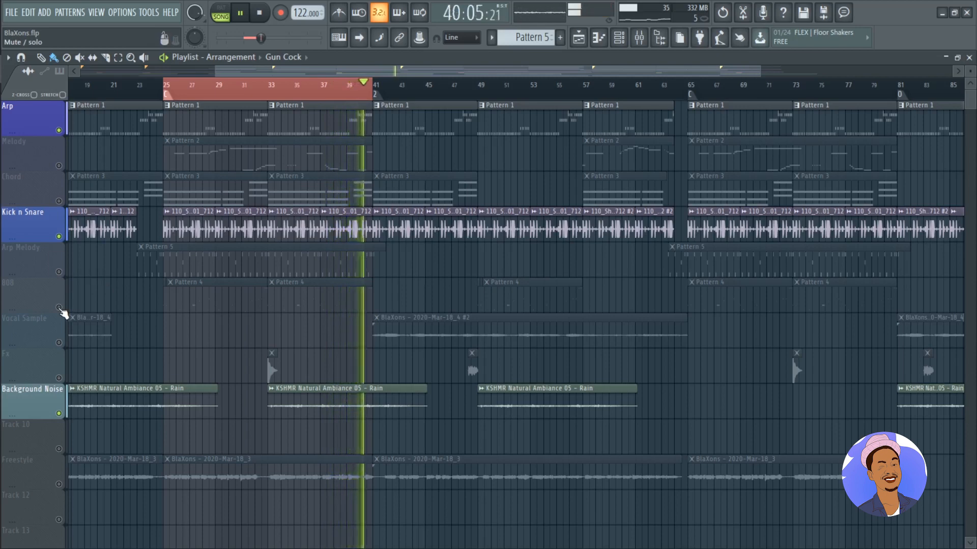
{"action": "left_click", "coordinate": [59, 308]}
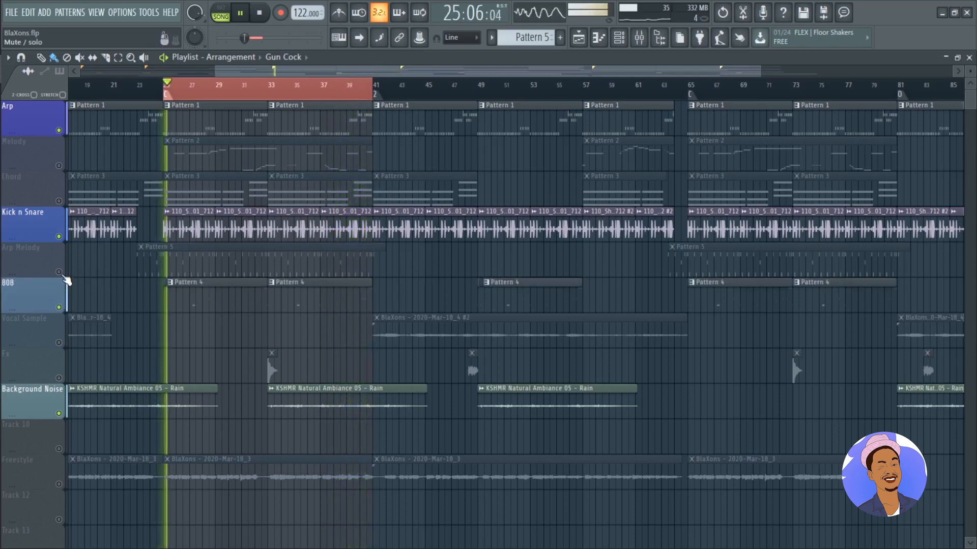
{"action": "left_click", "coordinate": [59, 272]}
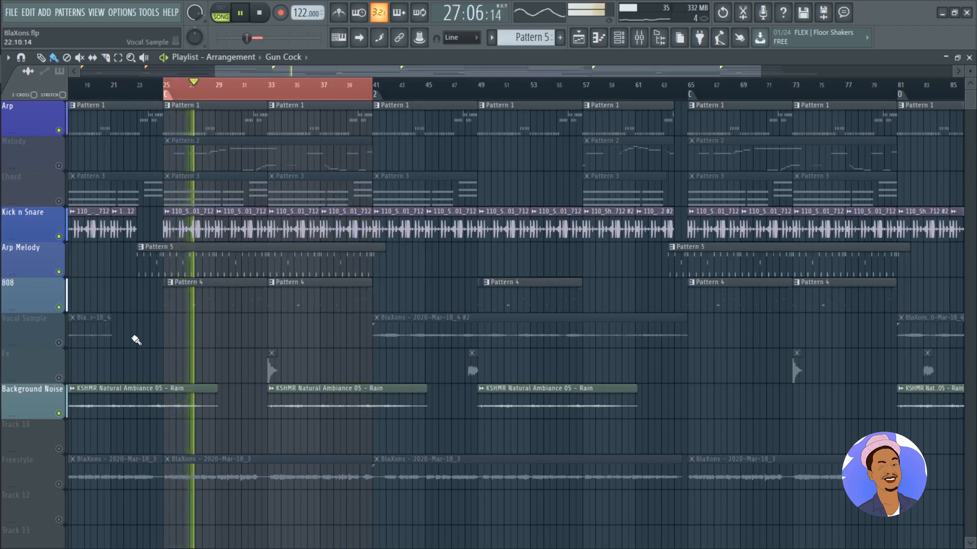
- Unmute the Fx and Vocal Sample tracks in the playlist while the chorus loop plays
{"action": "scroll", "coordinate": [136, 340], "scroll_direction": "up", "scroll_amount": 1}
{"action": "scroll", "coordinate": [148, 340], "scroll_direction": "up", "scroll_amount": 2}
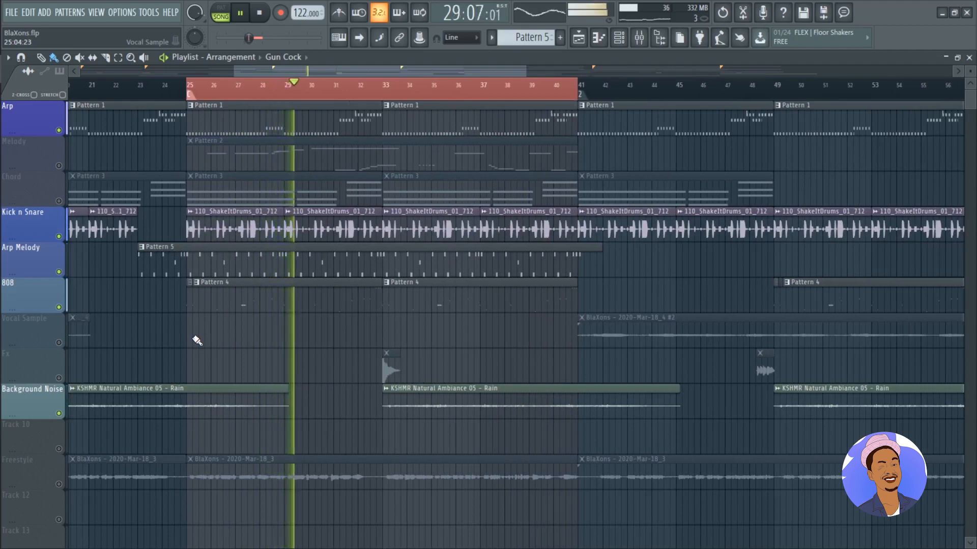
{"action": "left_click", "coordinate": [59, 377]}
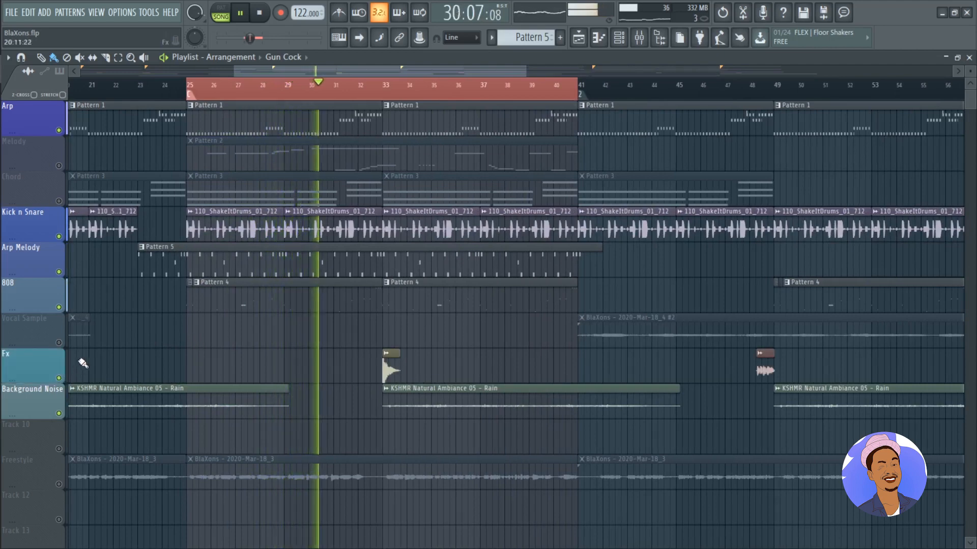
{"action": "left_click", "coordinate": [59, 342]}
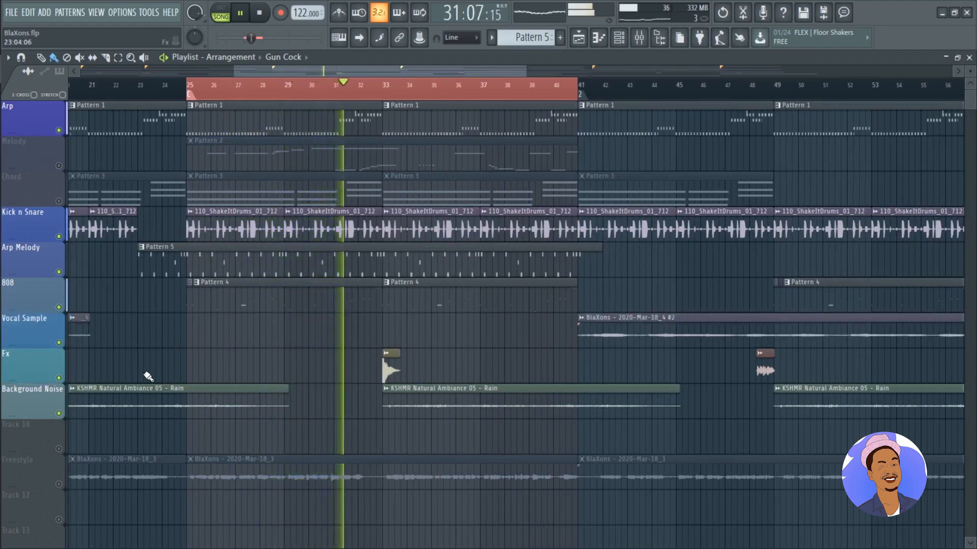
- Unmute the Melody and Chord tracks to complete the chorus arrangement, leaving the Freestyle track muted
{"action": "left_click", "coordinate": [60, 165]}
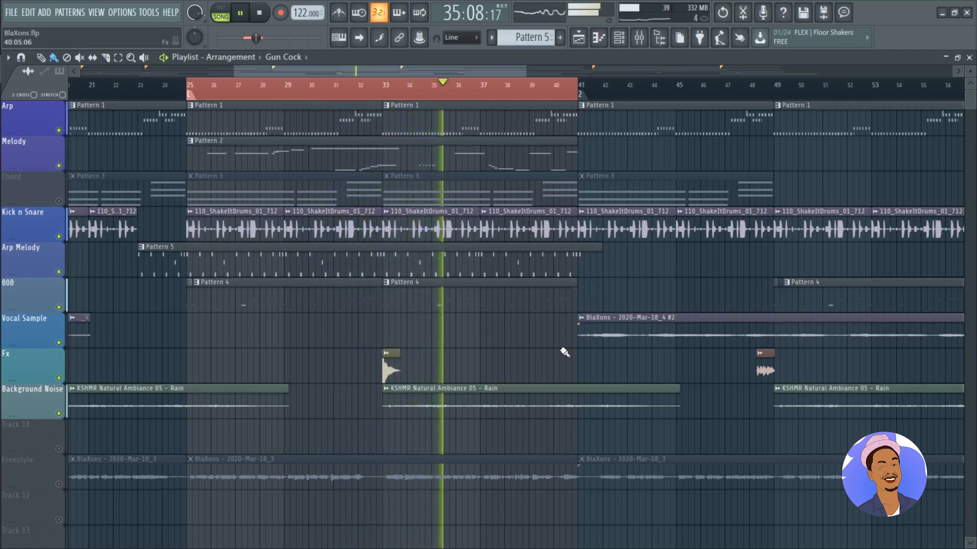
{"action": "scroll", "coordinate": [534, 349], "scroll_direction": "down", "scroll_amount": 5, "text": "ctrl"}
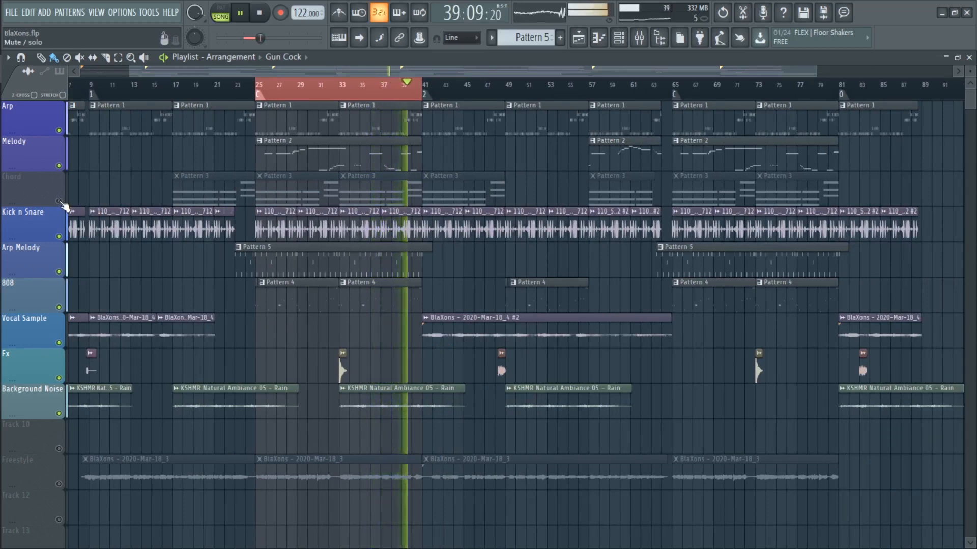
{"action": "left_click", "coordinate": [59, 201]}
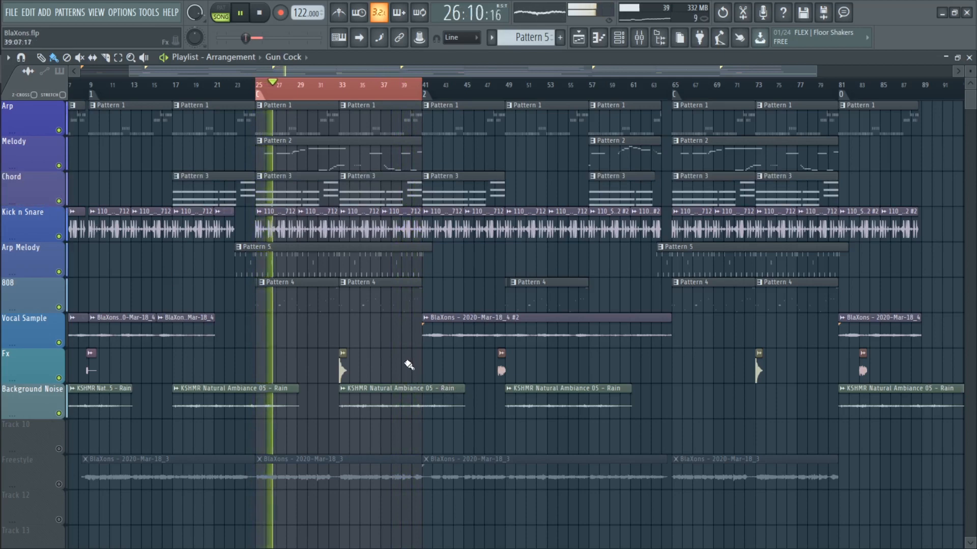
{"action": "scroll", "coordinate": [407, 363], "scroll_direction": "down", "scroll_amount": 1}
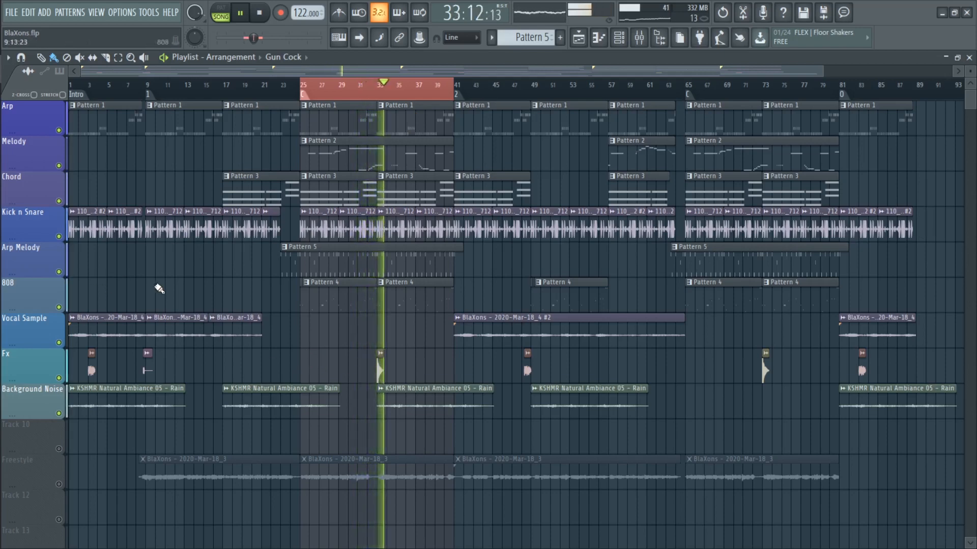
- Clear the time selection over the chorus at bars 25 to 41 and let the song play on across the full arrangement
{"action": "right_click", "coordinate": [351, 84]}
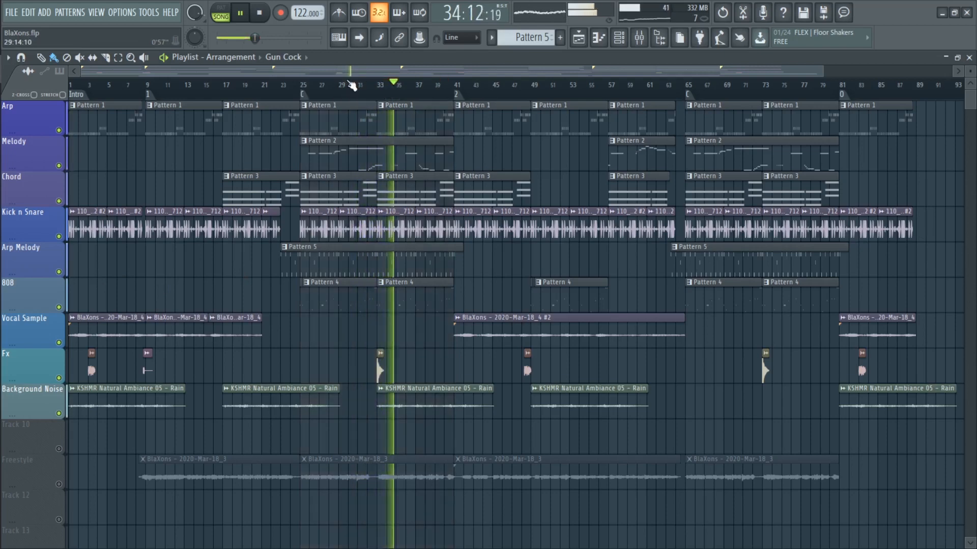
{"action": "scroll", "coordinate": [800, 354], "scroll_direction": "down", "scroll_amount": 1}
{"action": "scroll", "coordinate": [812, 344], "scroll_direction": "down", "scroll_amount": 2}
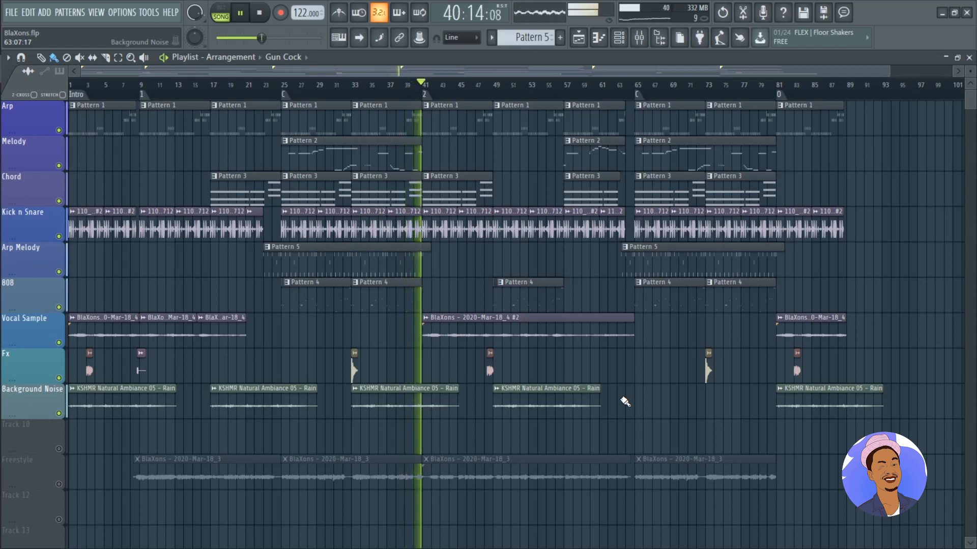
- Stop the song playback and close the playlist to bring up the channel rack and mixer
{"action": "key", "text": "space"}
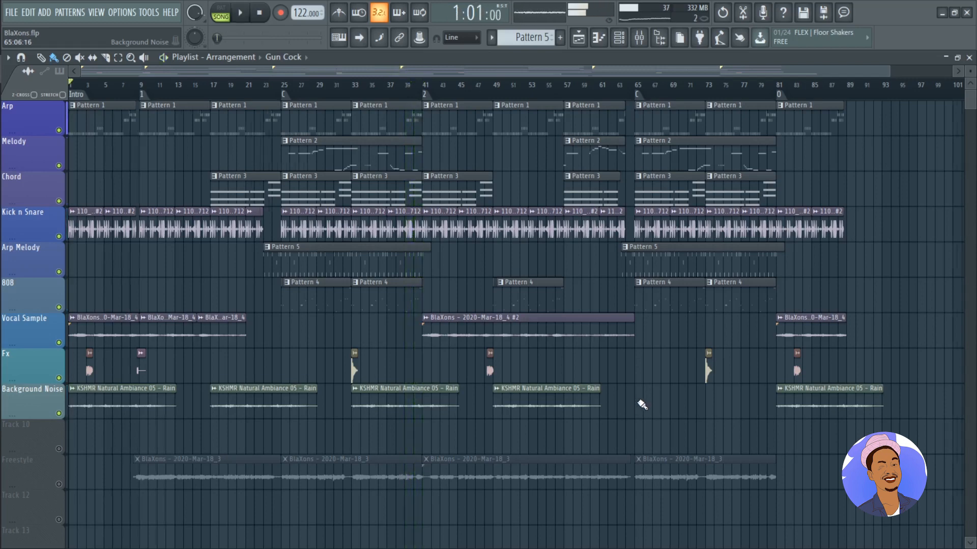
{"action": "scroll", "coordinate": [642, 404], "scroll_direction": "down", "scroll_amount": 2}
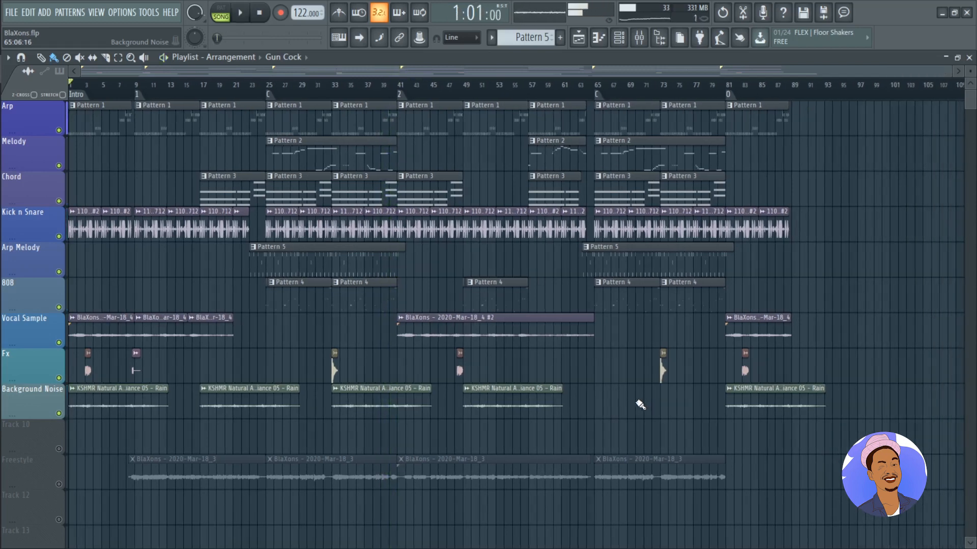
{"action": "left_click", "coordinate": [969, 58]}
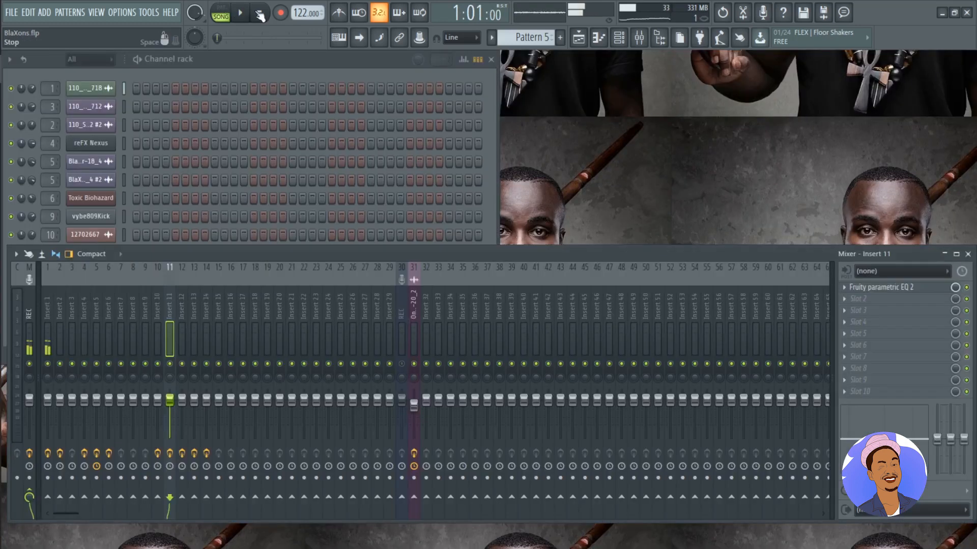
- Inspect the Maximus effect on the master mixer track and close its window
{"action": "left_click", "coordinate": [31, 338]}
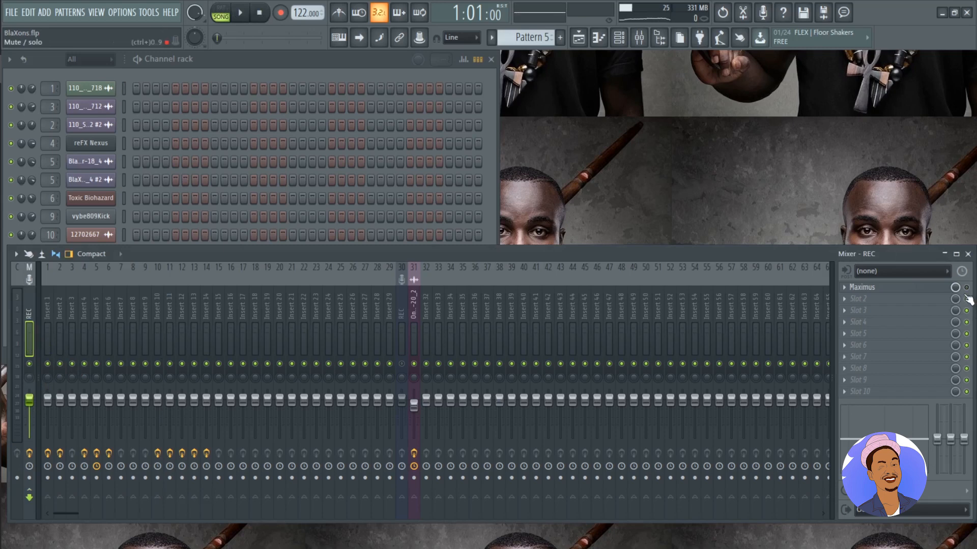
{"action": "left_click", "coordinate": [891, 291]}
{"action": "left_click_drag", "start_coordinate": [797, 129], "coordinate": [395, 191]}
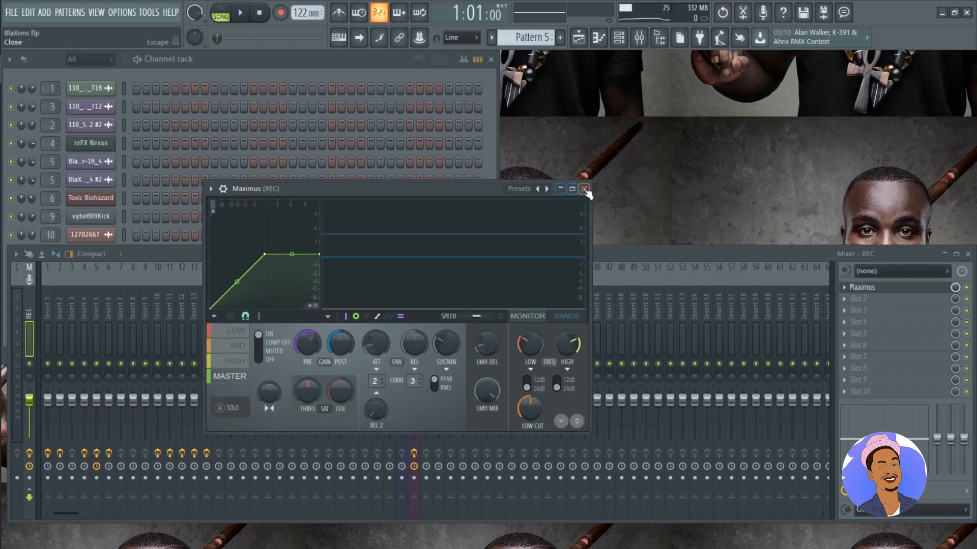
{"action": "left_click", "coordinate": [584, 189]}
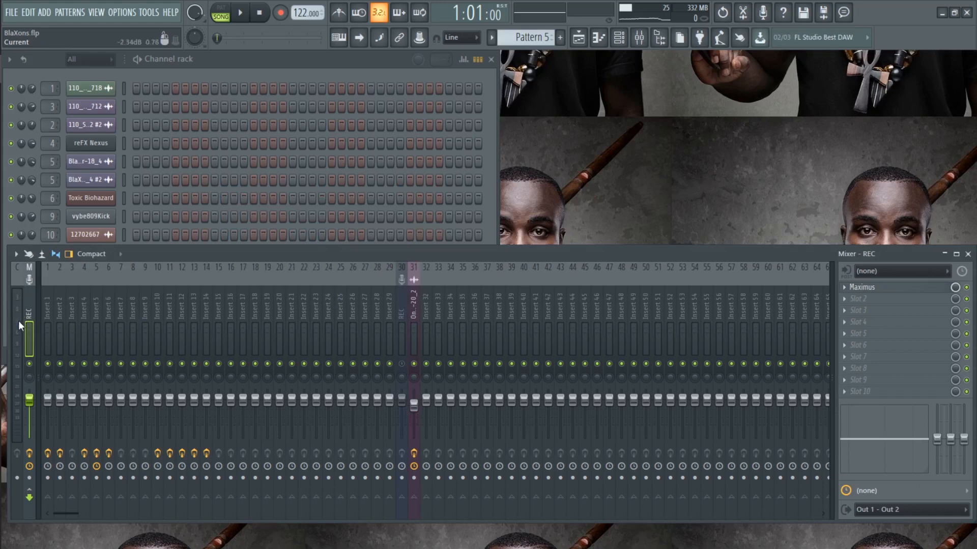
- Reopen the playlist and play the arrangement from the marker labelled 2 at bar 41
{"action": "left_click_drag", "start_coordinate": [673, 252], "coordinate": [675, 266]}
{"action": "left_click", "coordinate": [578, 38]}
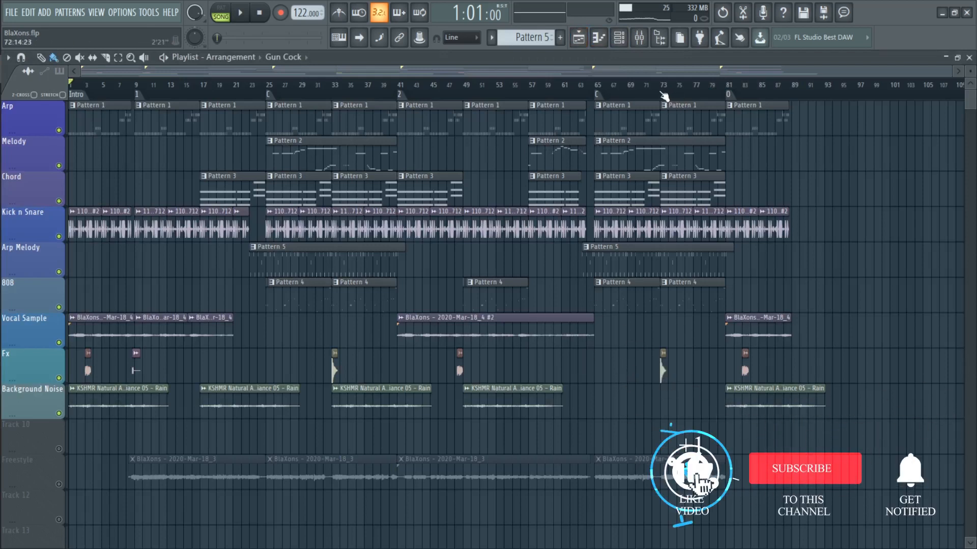
{"action": "left_click", "coordinate": [401, 93]}
{"action": "key", "text": "space"}
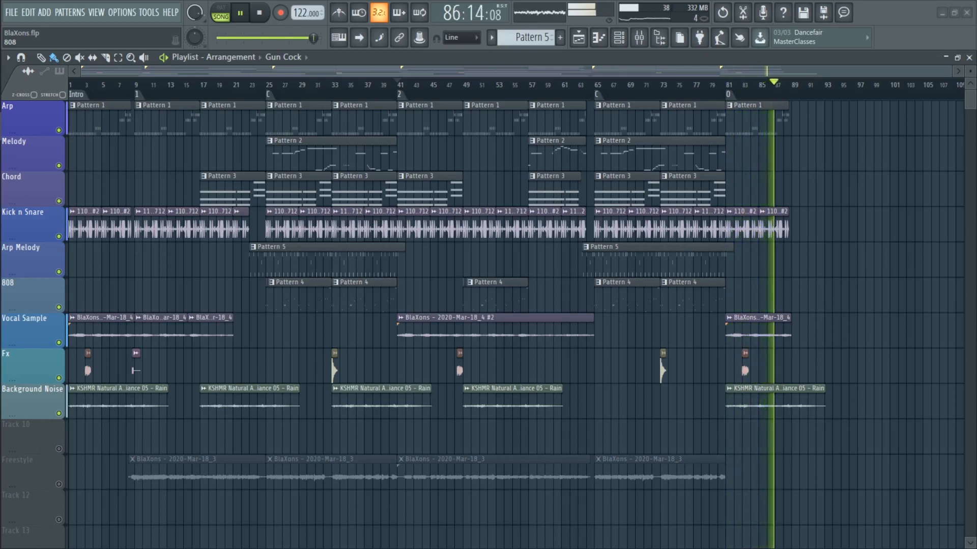
- Close the playlist, mixer and channel rack, and stop the song playback
{"action": "left_click", "coordinate": [970, 58]}
{"action": "left_click", "coordinate": [968, 267]}
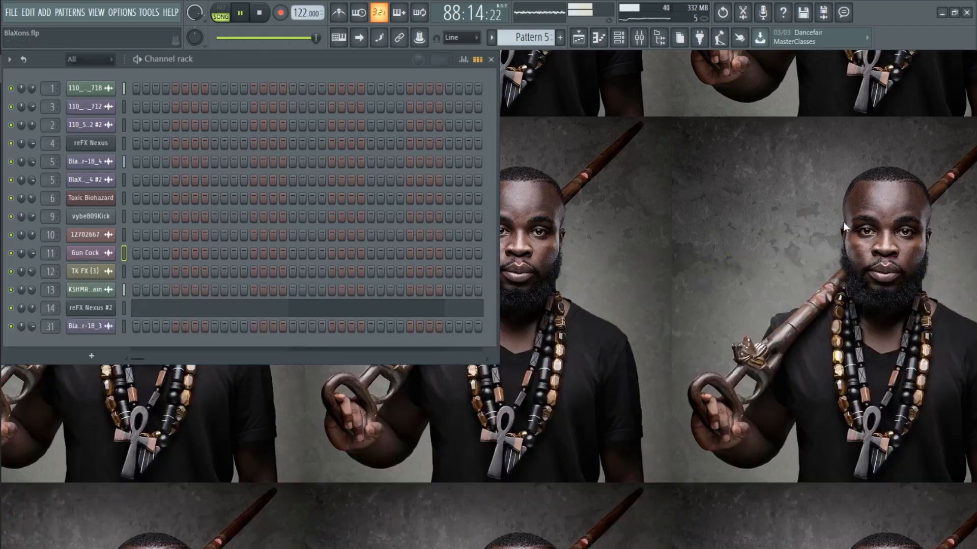
{"action": "left_click", "coordinate": [491, 59]}
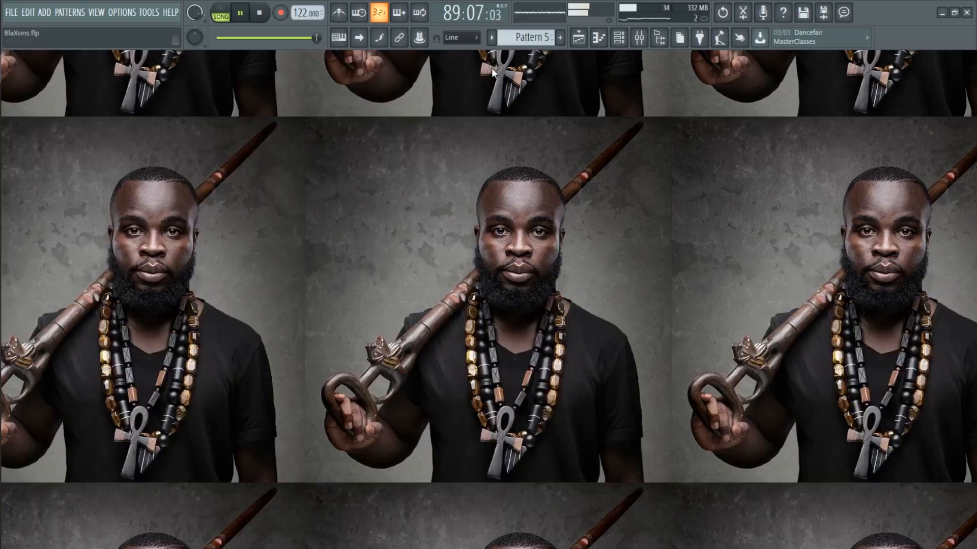
{"action": "left_click", "coordinate": [260, 13]}
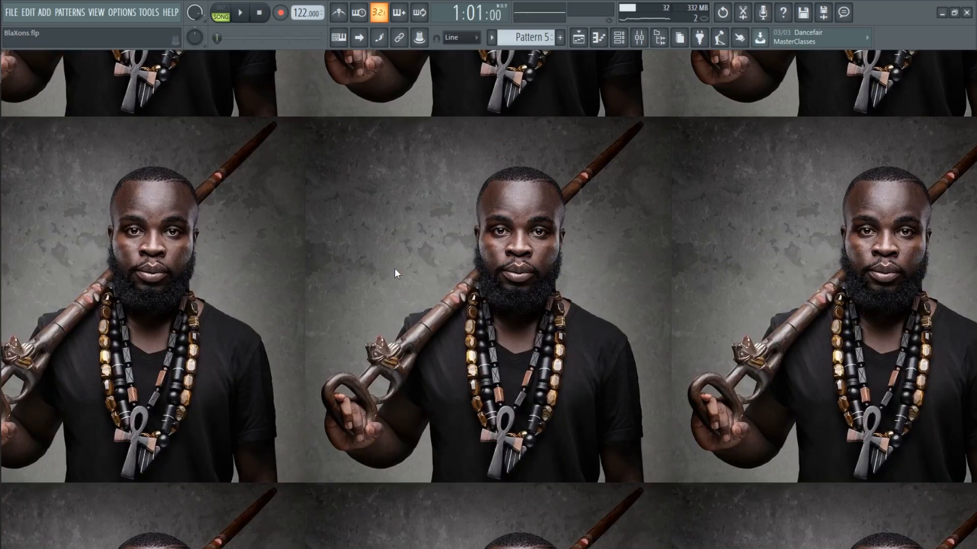